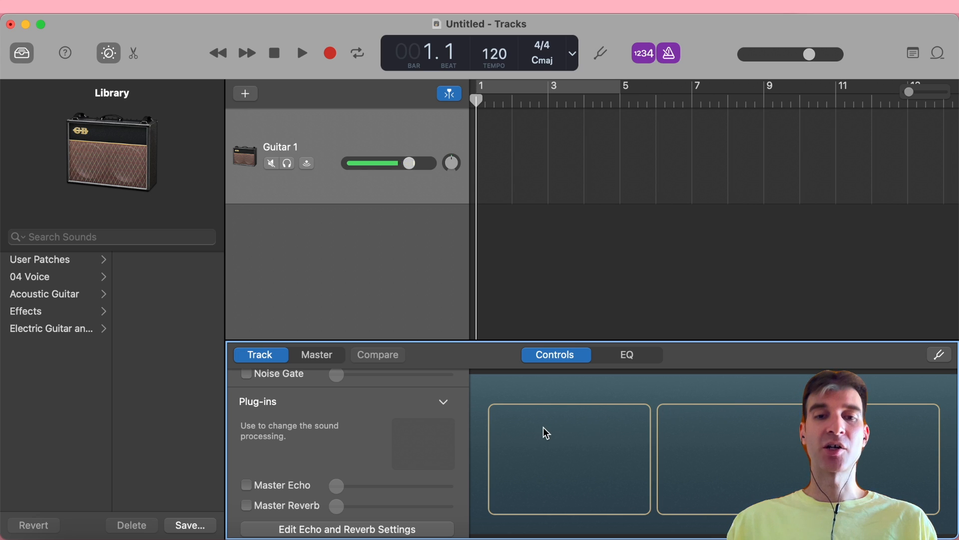
Add the Amp Designer plug-in to the Guitar 1 track and move its window up so the whole amp is visible
click(427, 442)
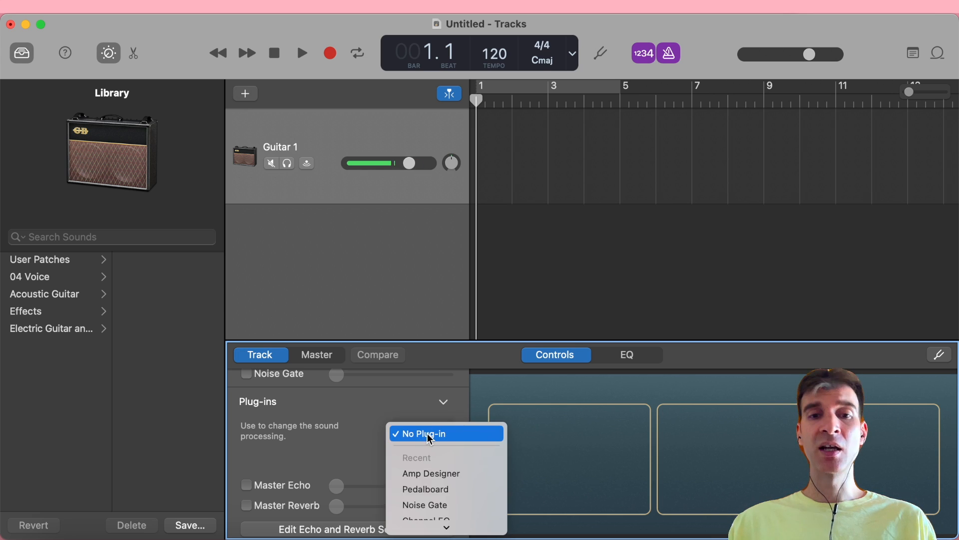
click(433, 473)
drag(332, 150, 313, 107)
mouse_move(936, 304)
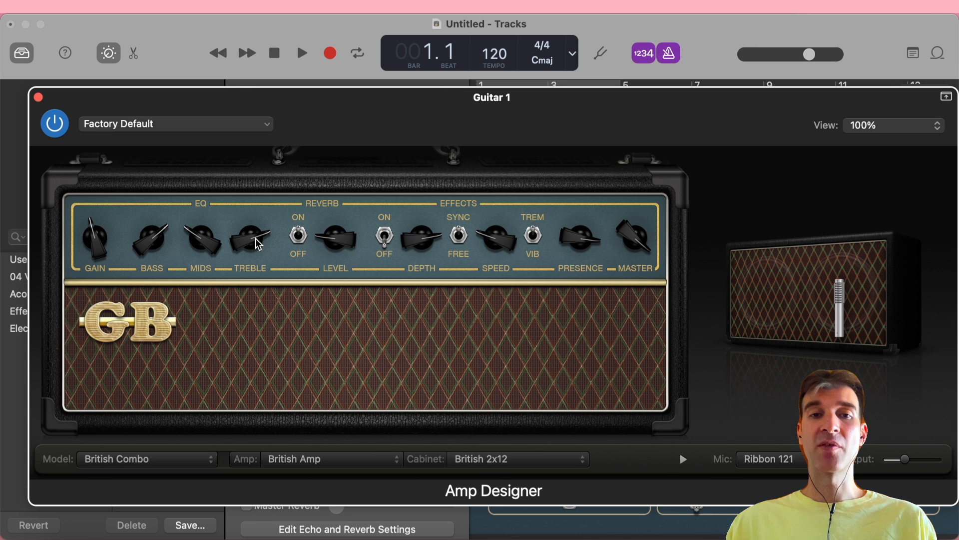
Switch off the reverb in Amp Designer, set the Master knob to about 7, and close the plug-in
click(301, 242)
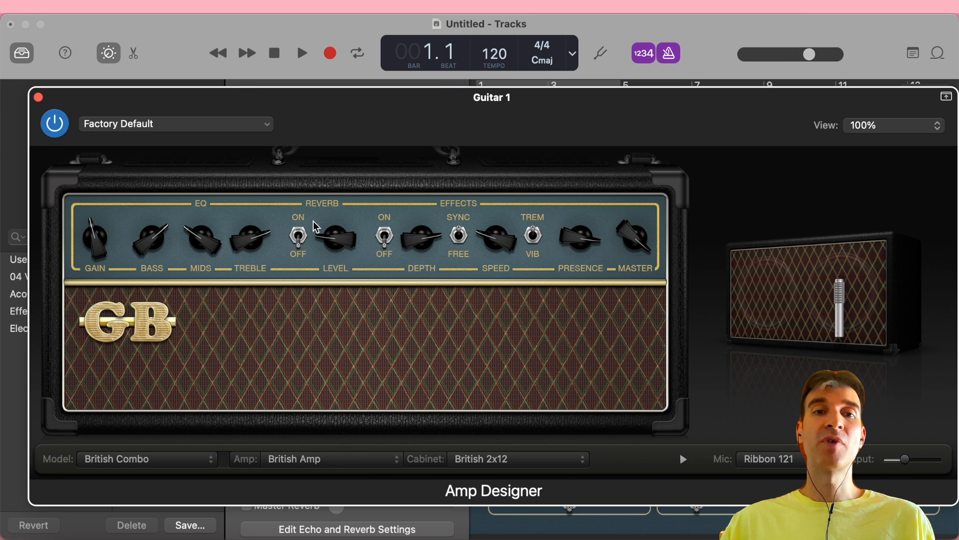
drag(634, 247, 637, 296)
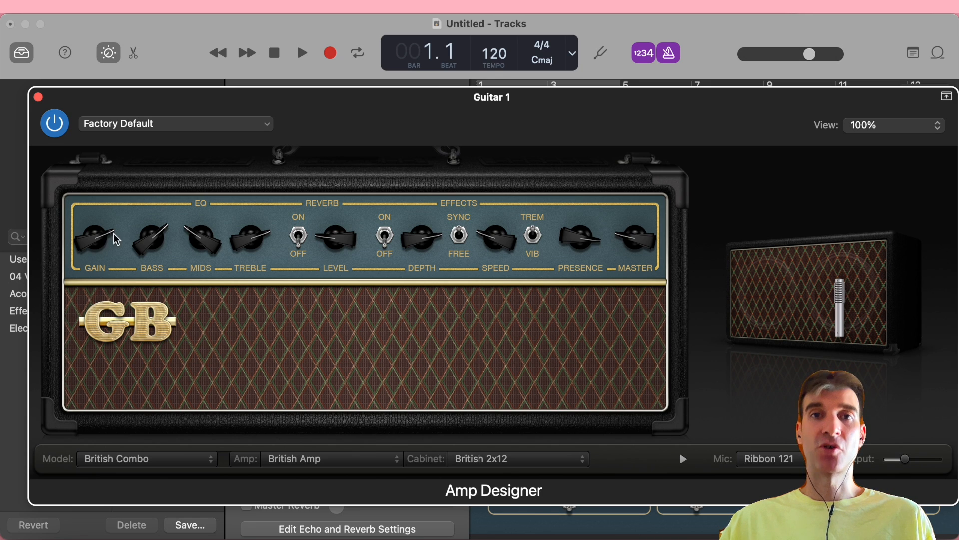
drag(639, 254, 652, 166)
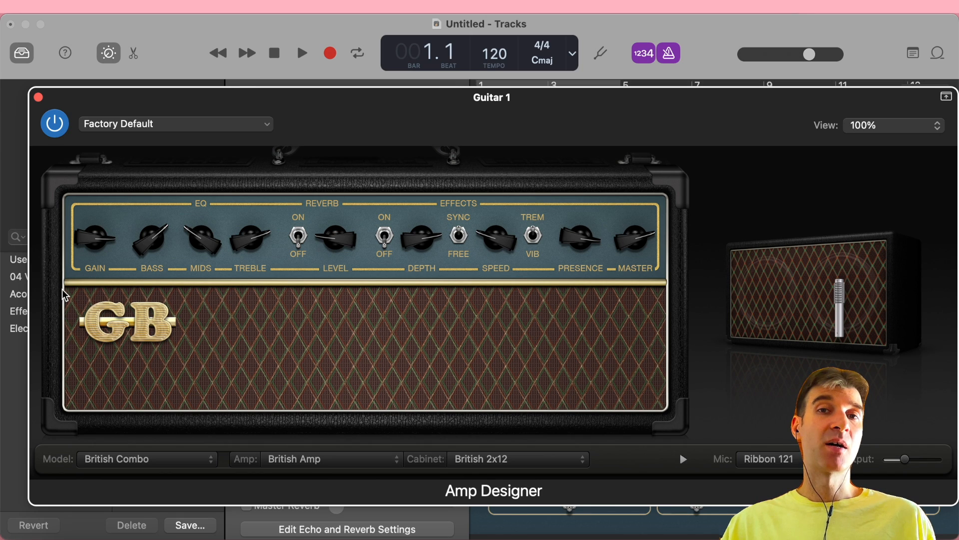
click(39, 97)
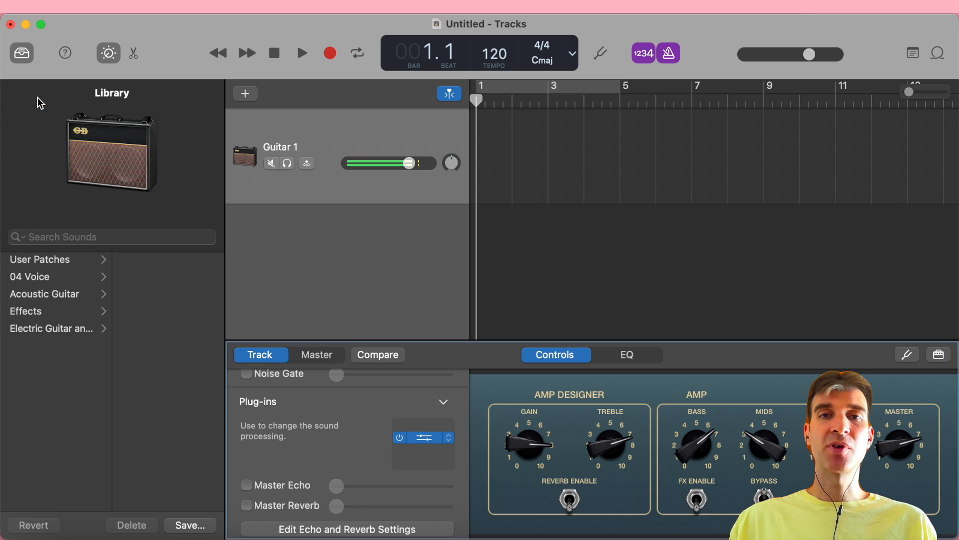
Insert a Pedalboard plug-in ahead of Amp Designer on the Guitar 1 track and move its window up
click(436, 424)
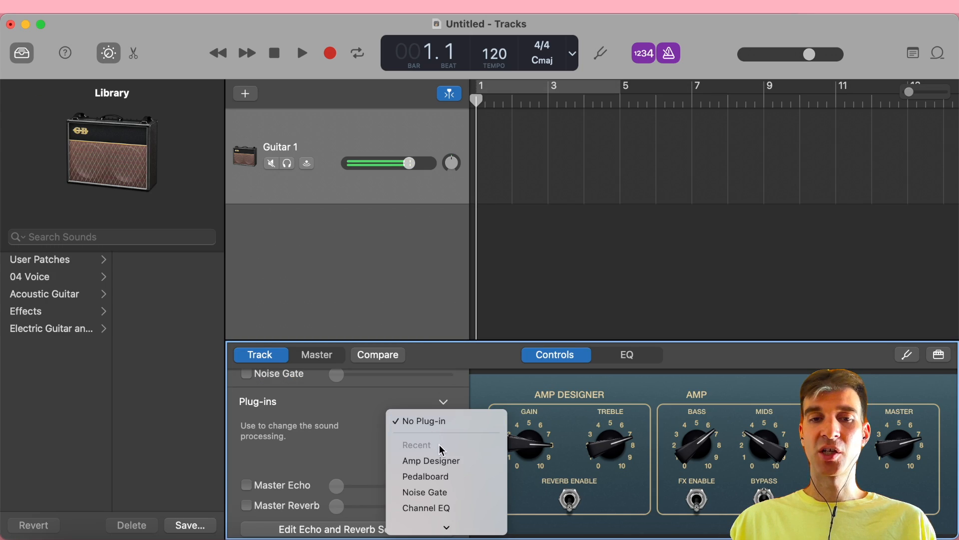
click(451, 477)
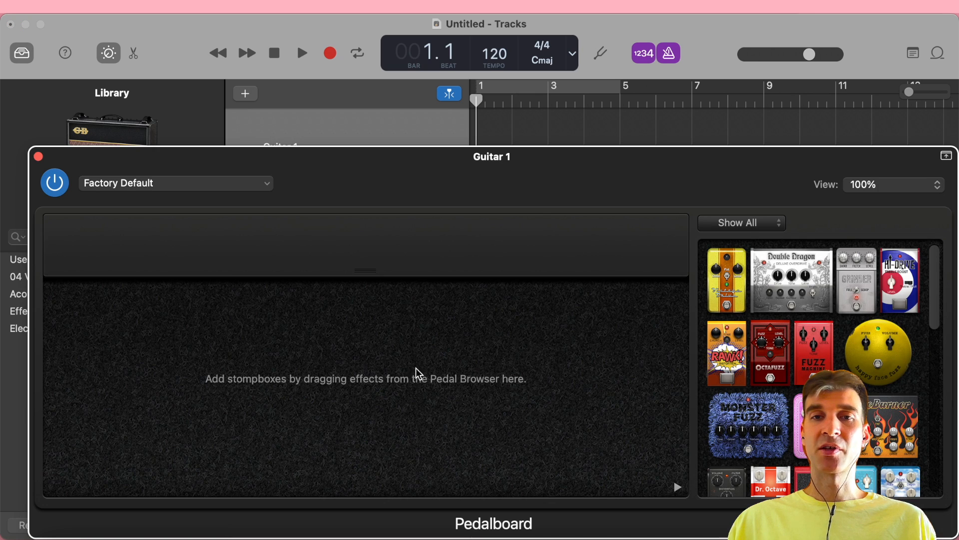
drag(394, 157, 394, 103)
Add the Wham, Graphic EQ and Wah pedals to the Pedalboard in that order
drag(814, 400, 153, 310)
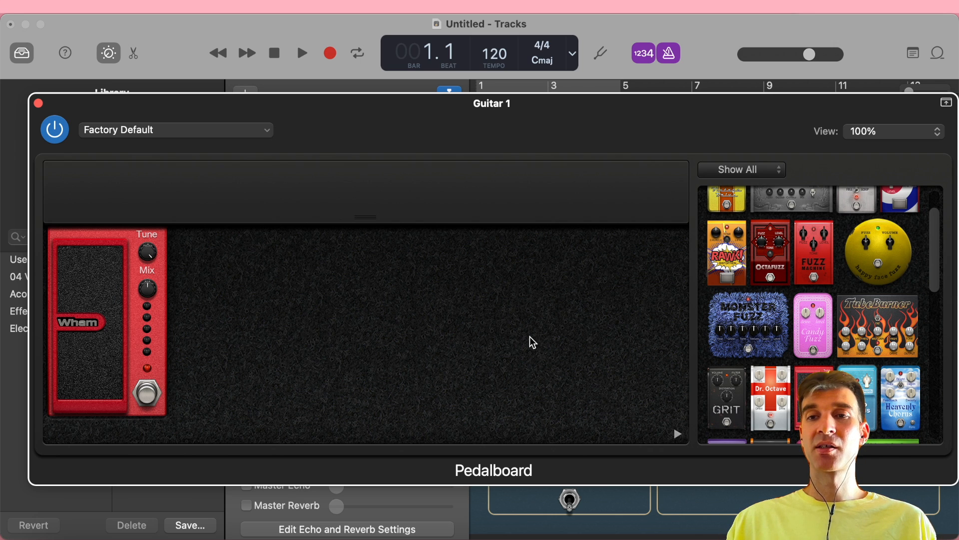
scroll(832, 321, down, 10)
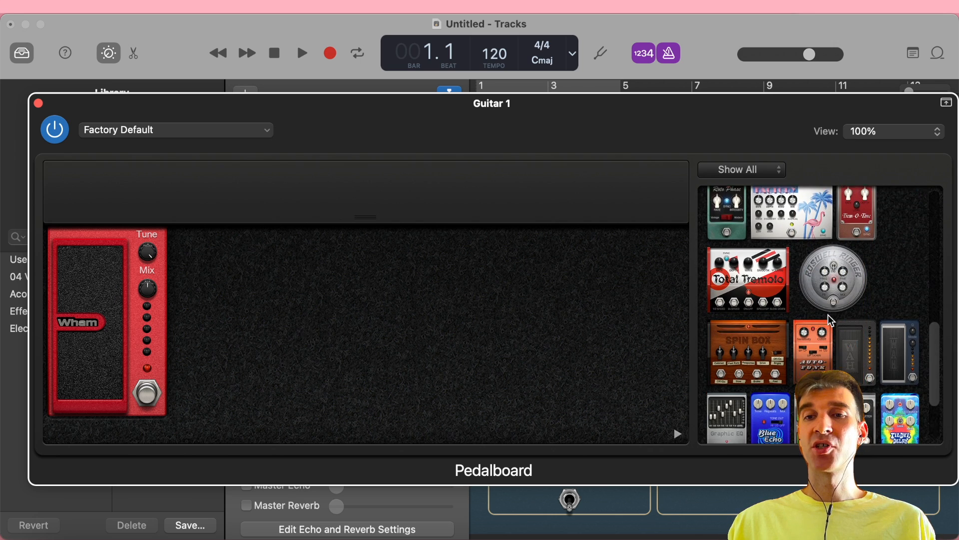
scroll(832, 321, down, 5)
drag(727, 352, 254, 313)
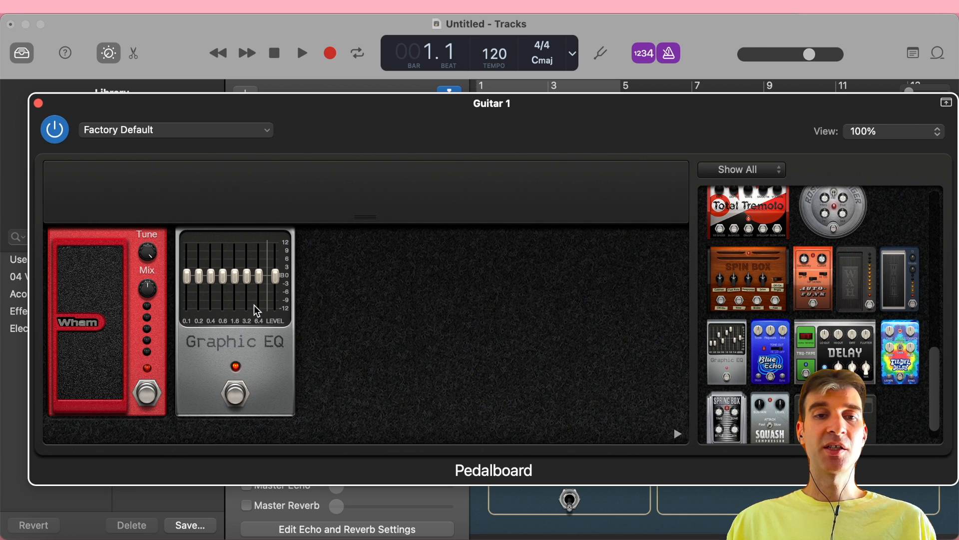
drag(850, 280, 348, 308)
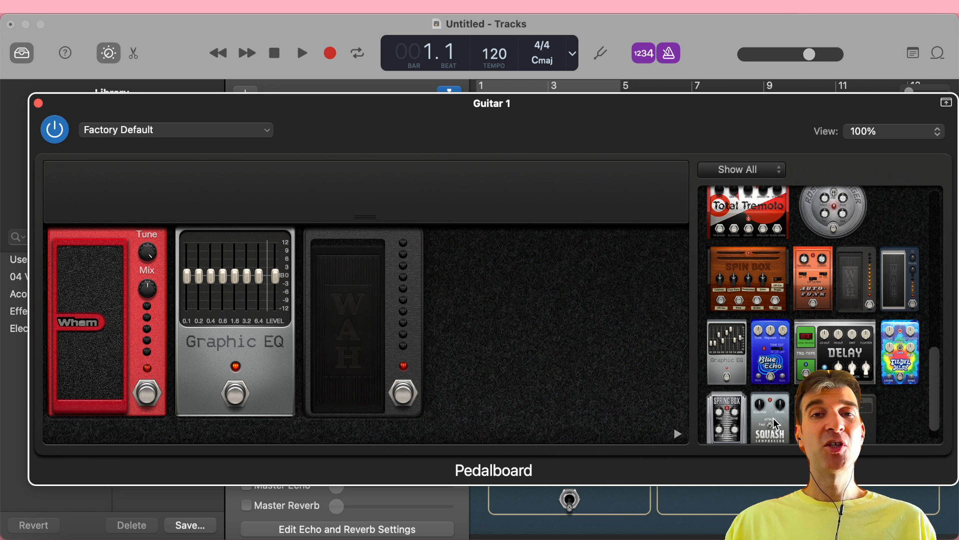
Add the Squash Compressor and Rawk! Distortion pedals after the Wah pedal
mouse_move(776, 424)
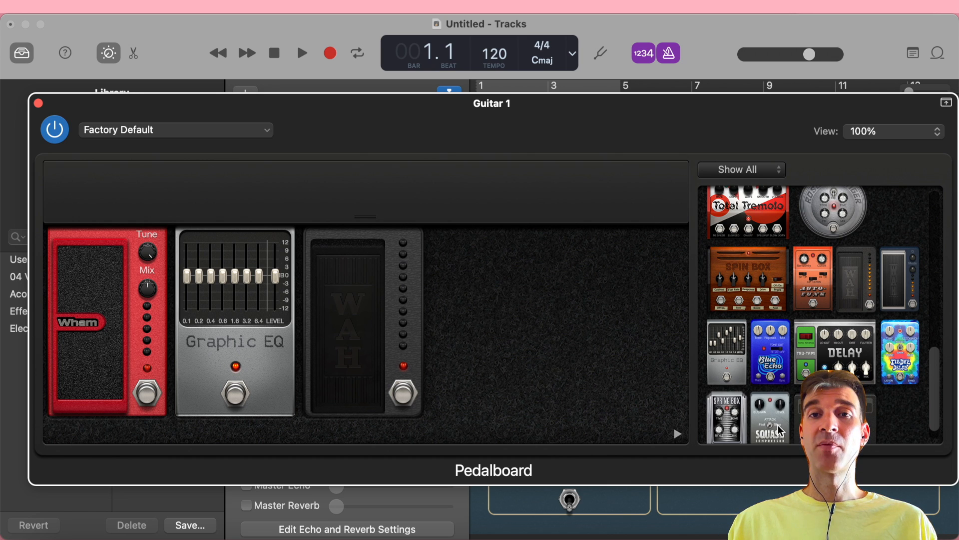
drag(781, 430, 481, 322)
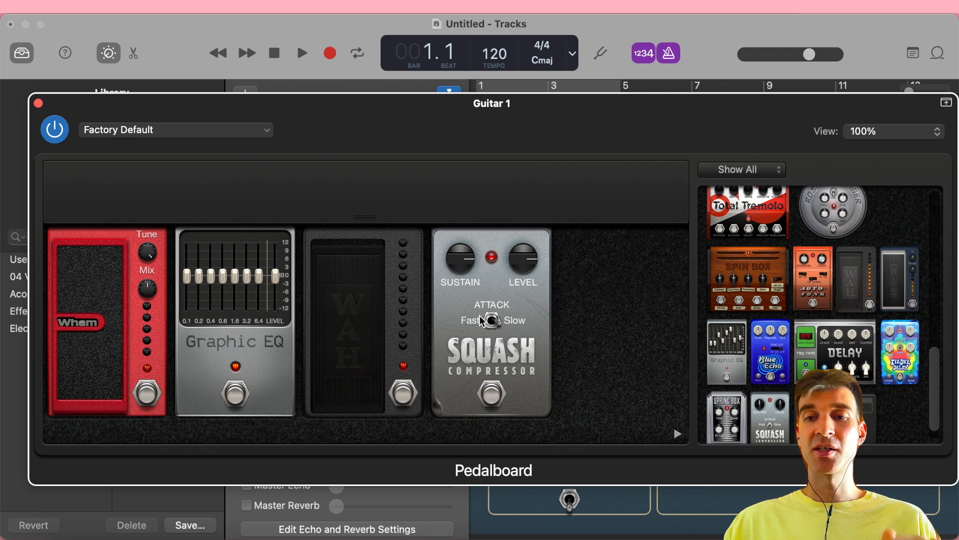
scroll(818, 295, down, 1)
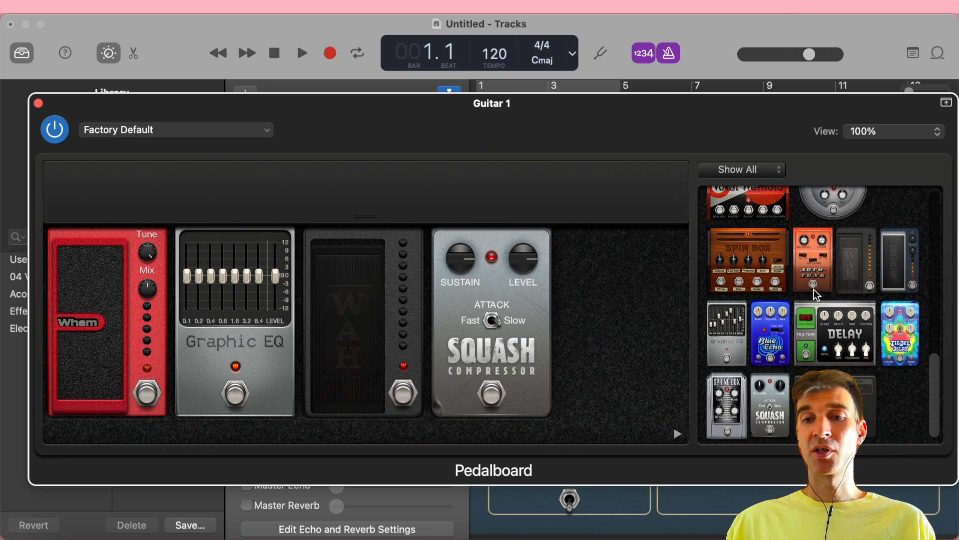
scroll(817, 295, up, 10)
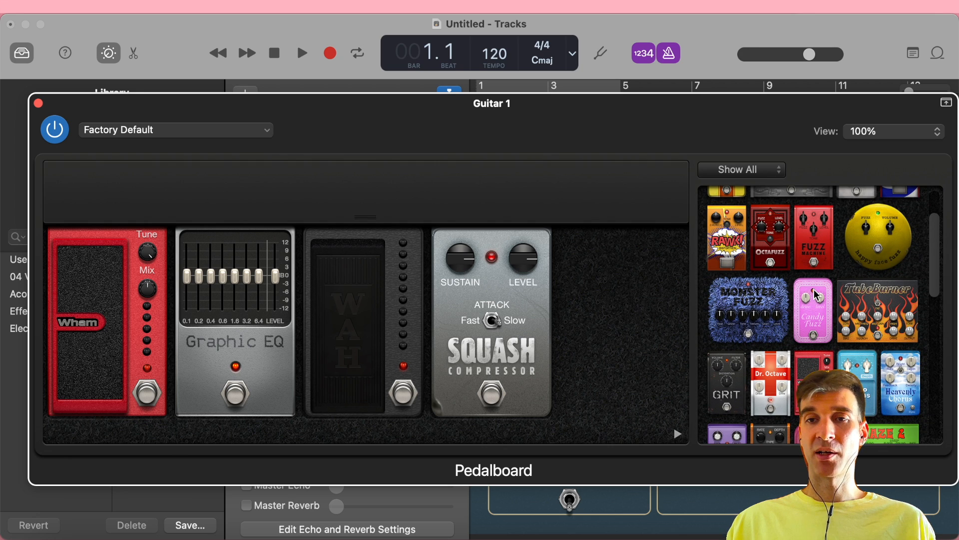
drag(727, 239, 583, 337)
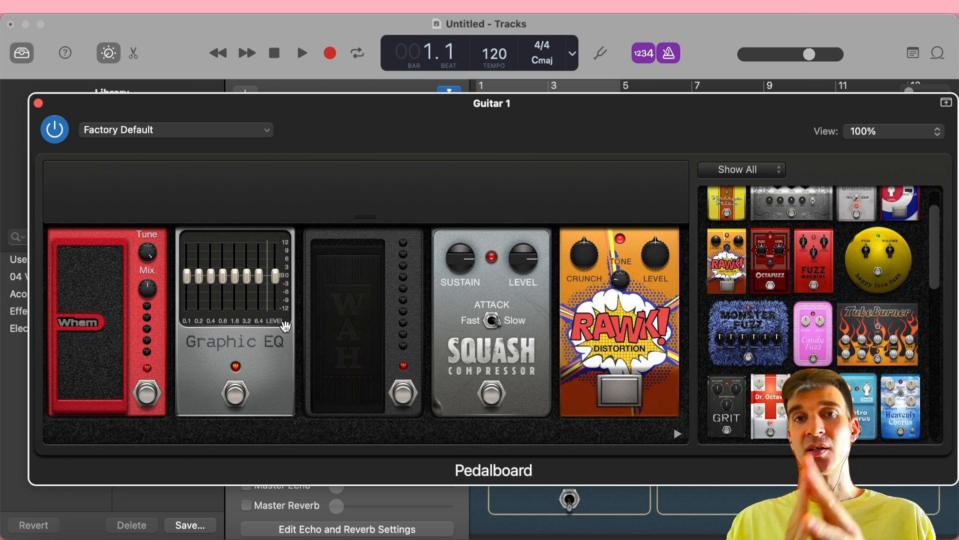
Boost the fourth band of the Graphic EQ pedal to about 7 dB and close the Pedalboard
drag(223, 276, 223, 256)
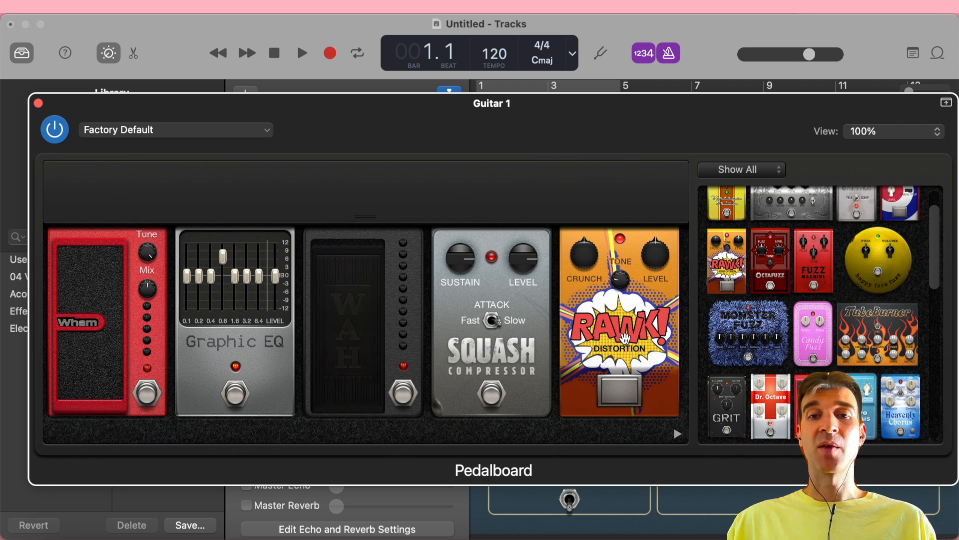
click(39, 104)
Reopen Amp Designer, set its Master knob to about 5, and close the plug-in
click(425, 440)
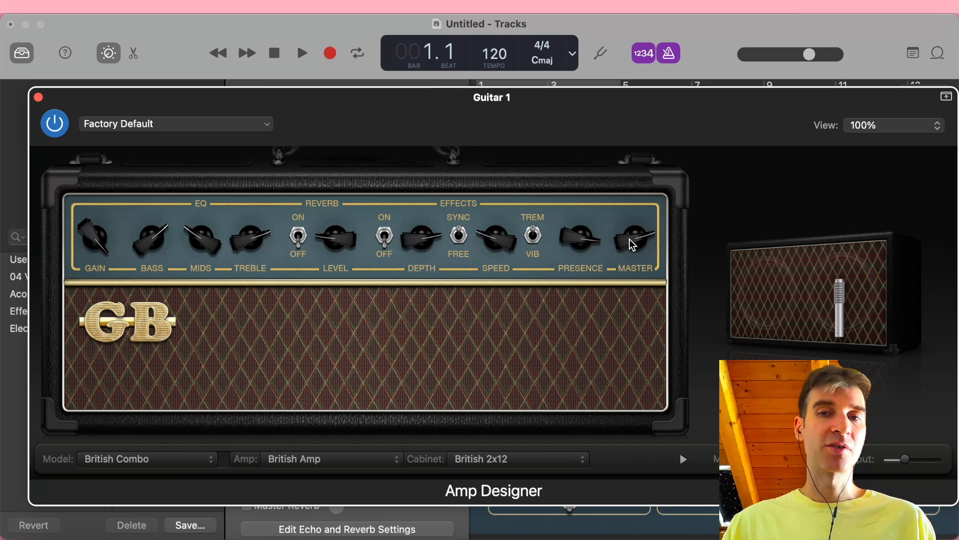
drag(630, 239, 633, 286)
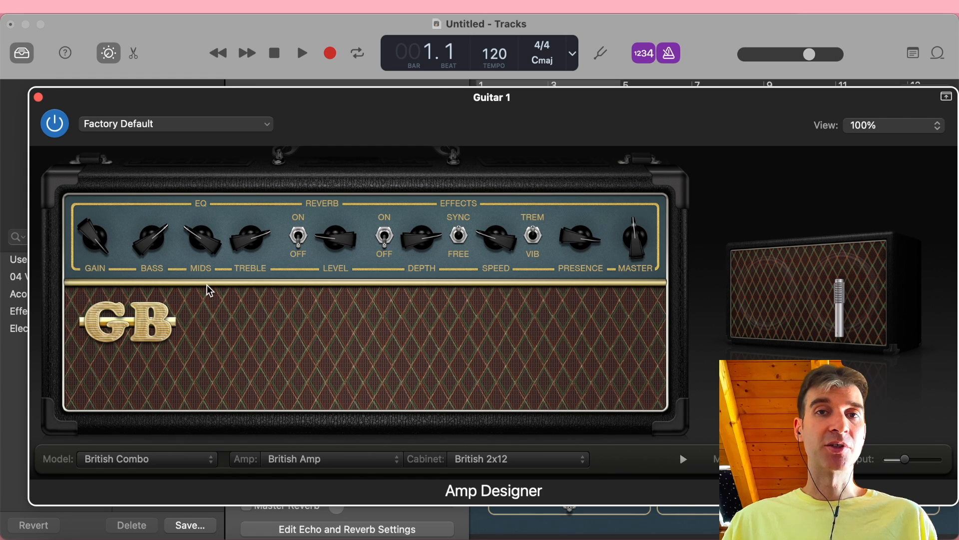
key(super+w)
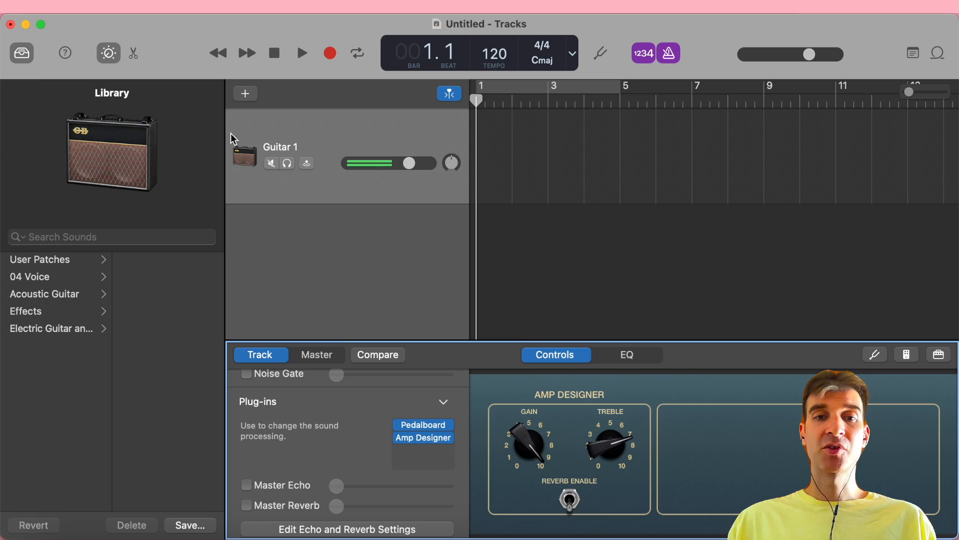
Check the Pedalboard, return to Amp Designer, raise its output level slightly and set the Master knob to about 5
click(425, 428)
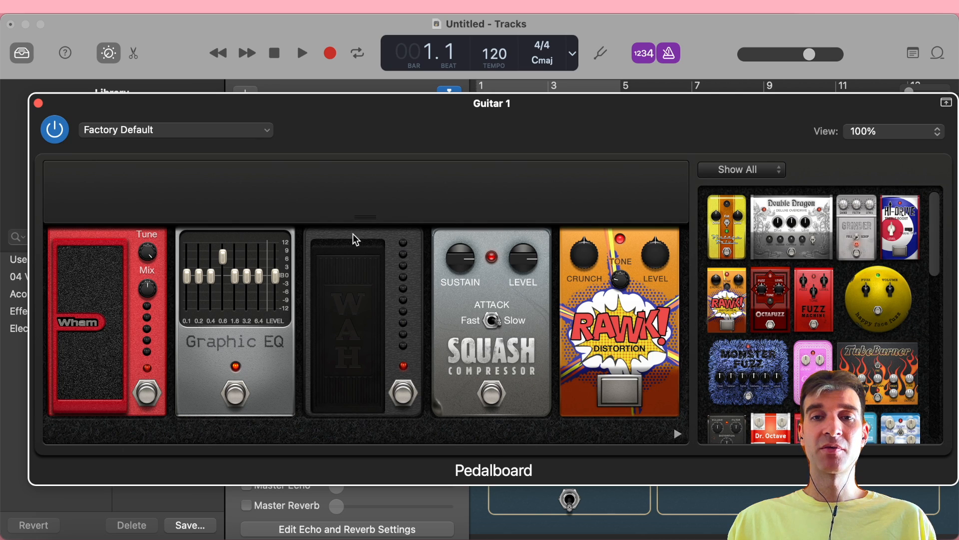
click(38, 103)
click(422, 437)
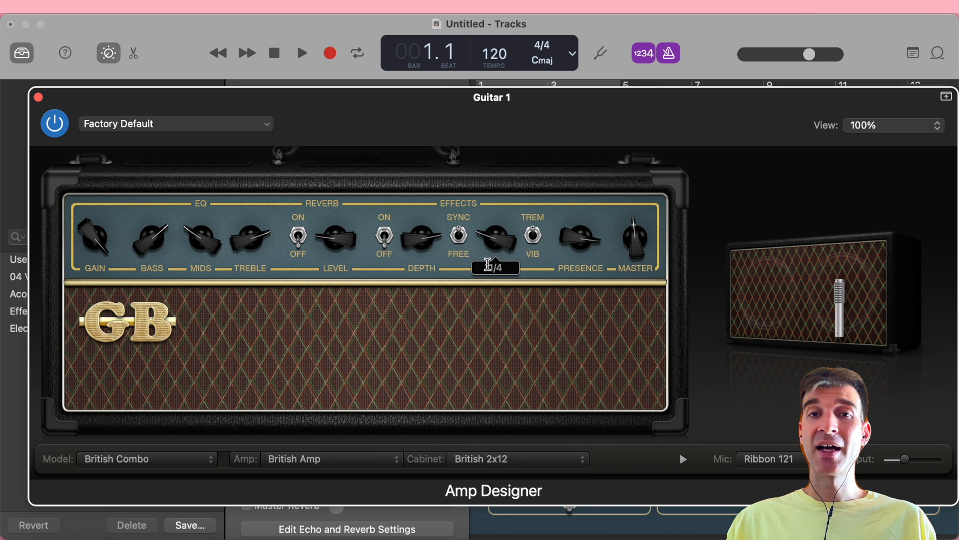
mouse_move(850, 278)
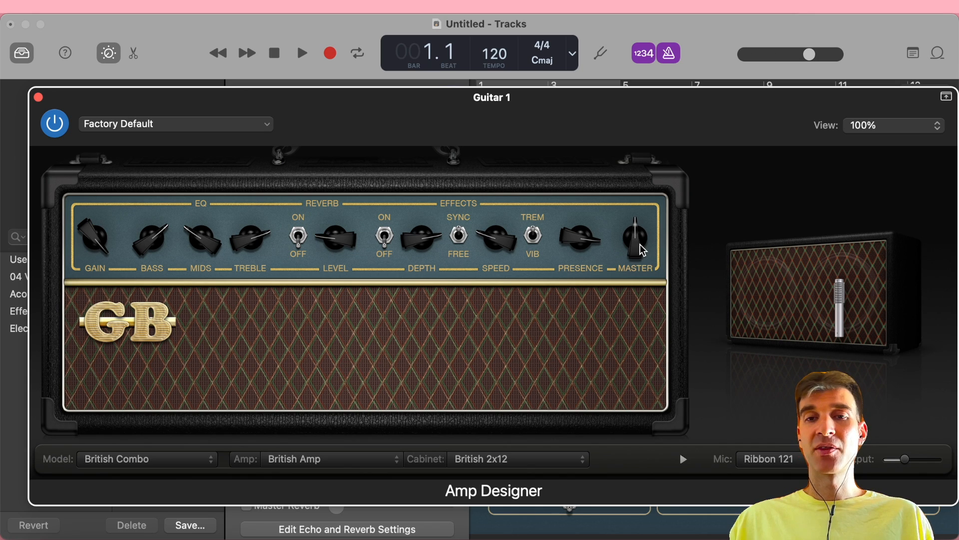
drag(905, 454, 914, 457)
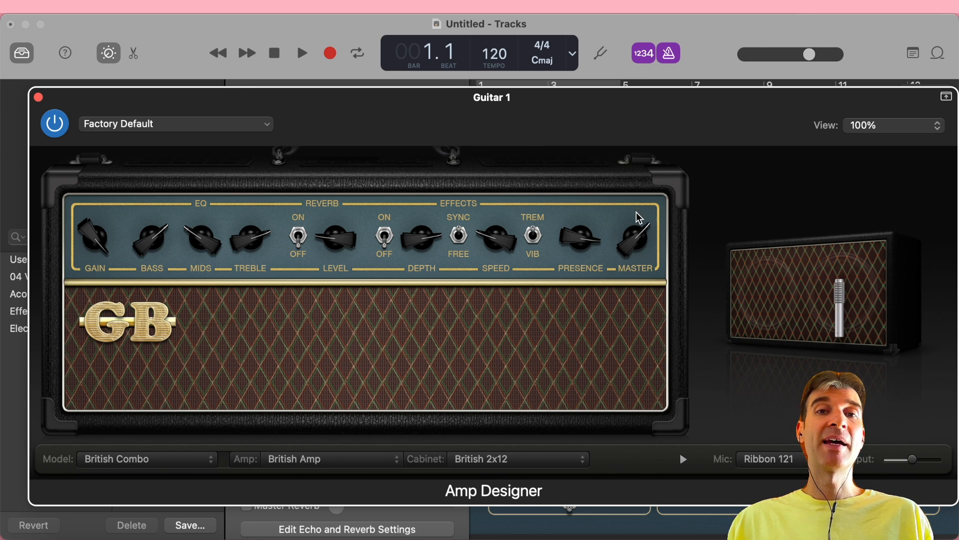
drag(641, 244, 620, 252)
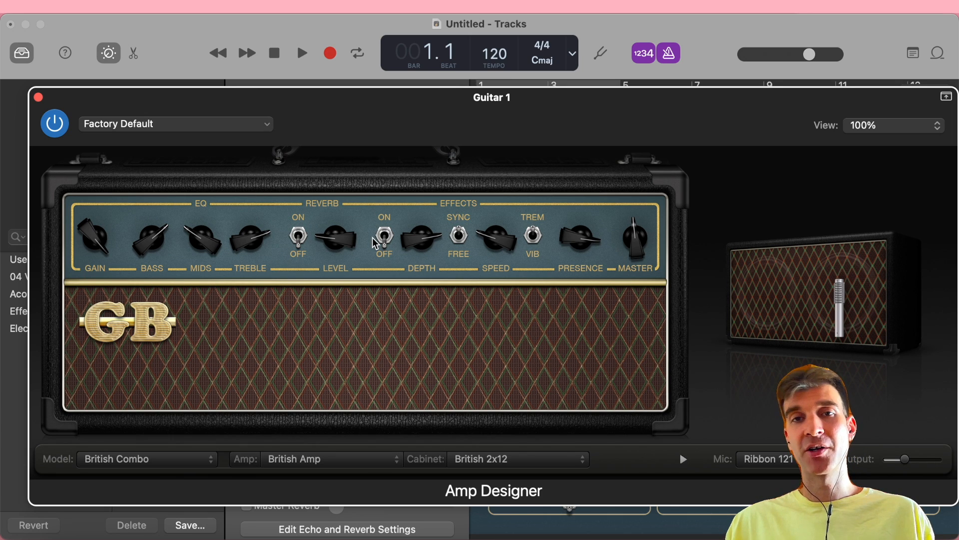
Set the Amp Designer cabinet to Direct and close the plug-in
mouse_move(808, 291)
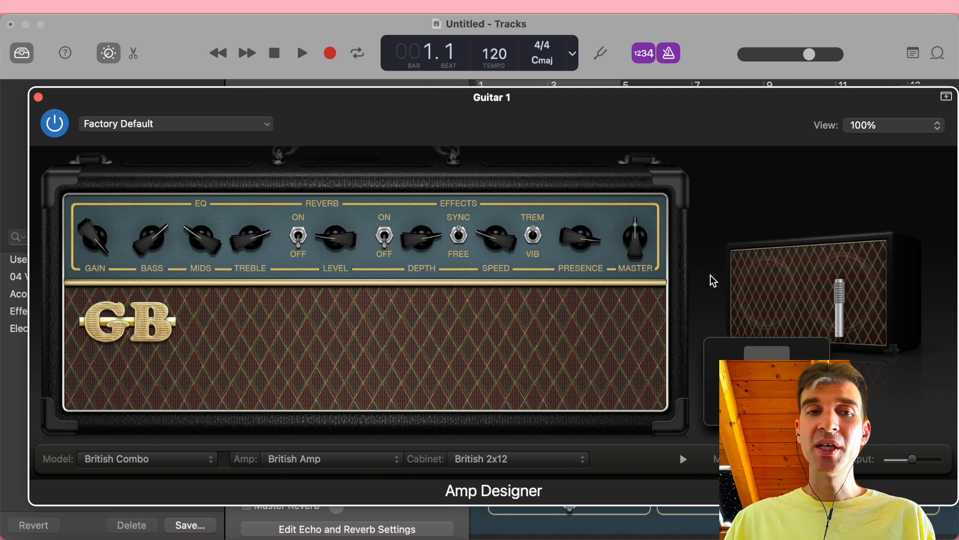
mouse_move(776, 305)
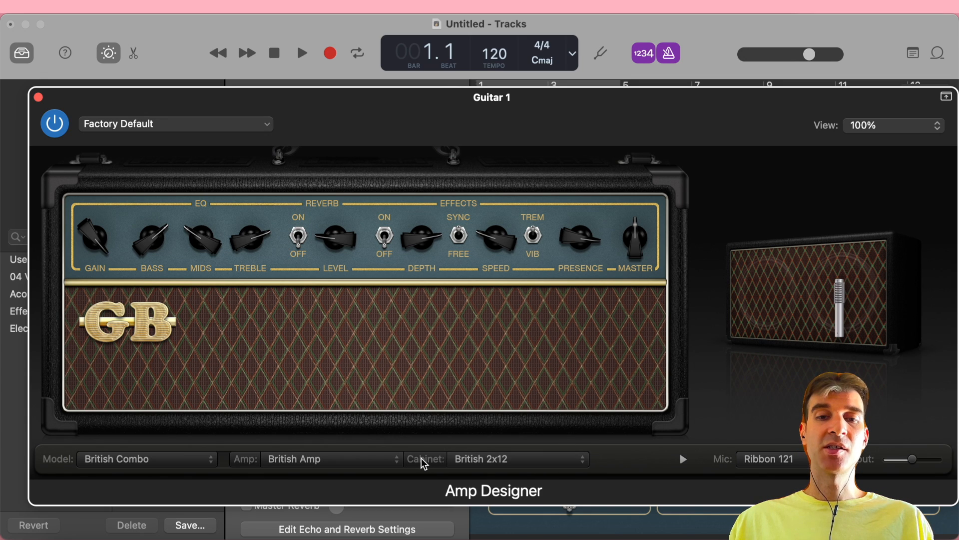
click(471, 465)
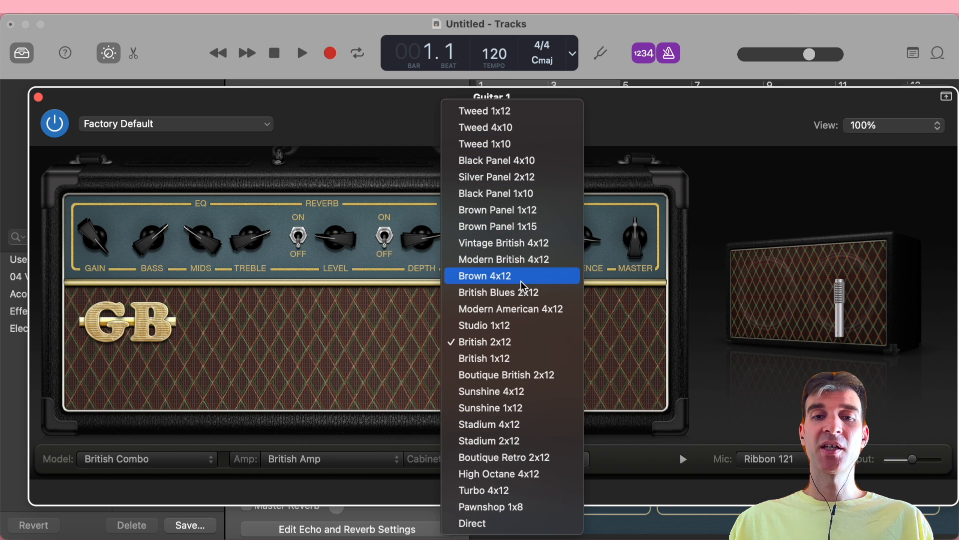
click(502, 532)
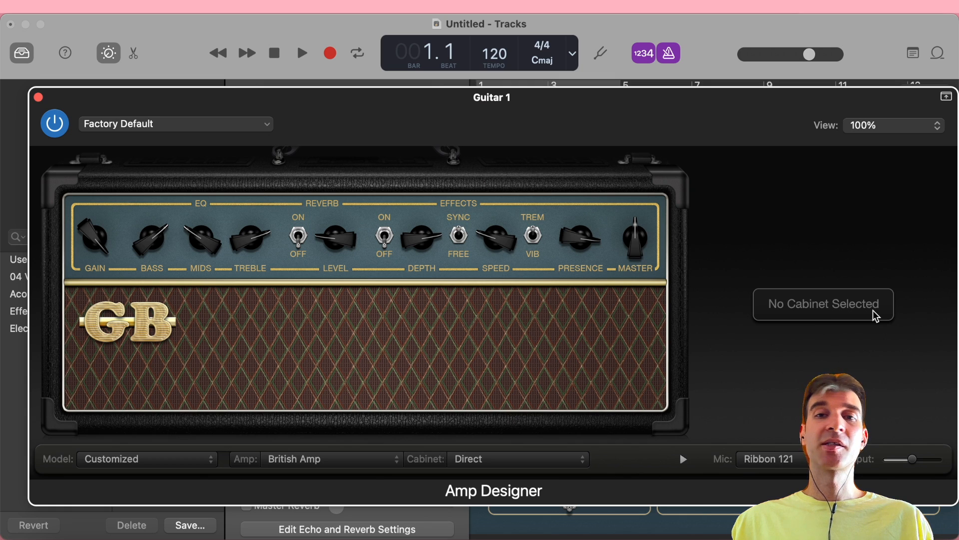
click(40, 98)
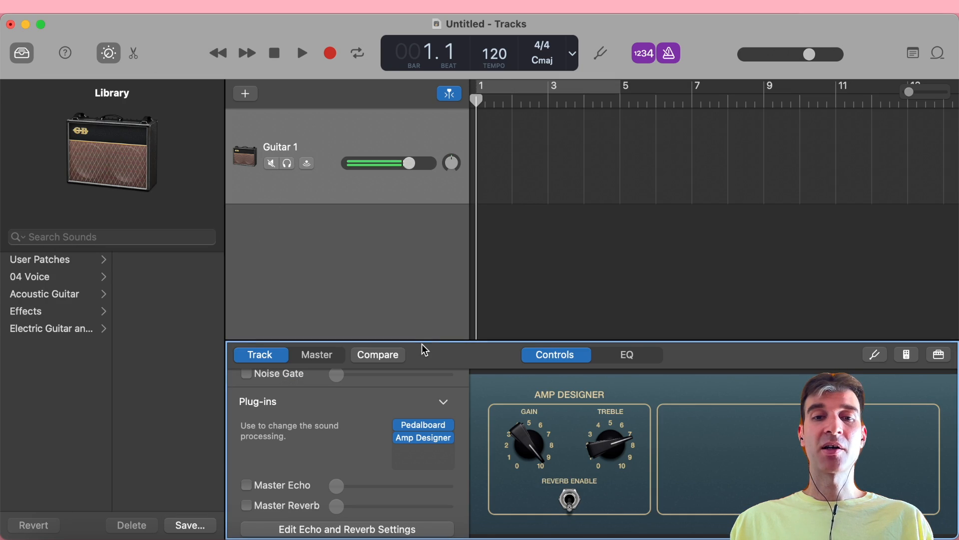
Insert a second Pedalboard plug-in after Amp Designer and filter its pedal browser to Modulation
click(421, 448)
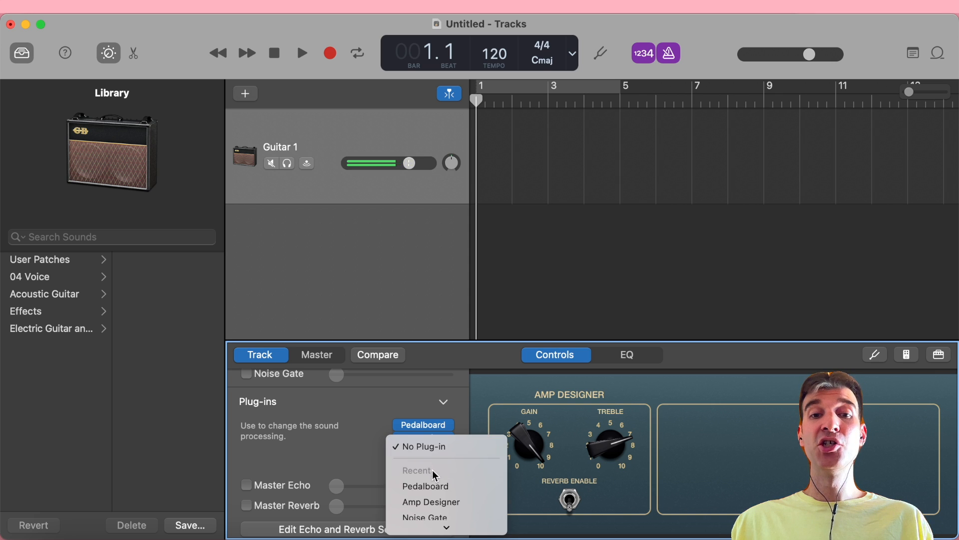
click(442, 485)
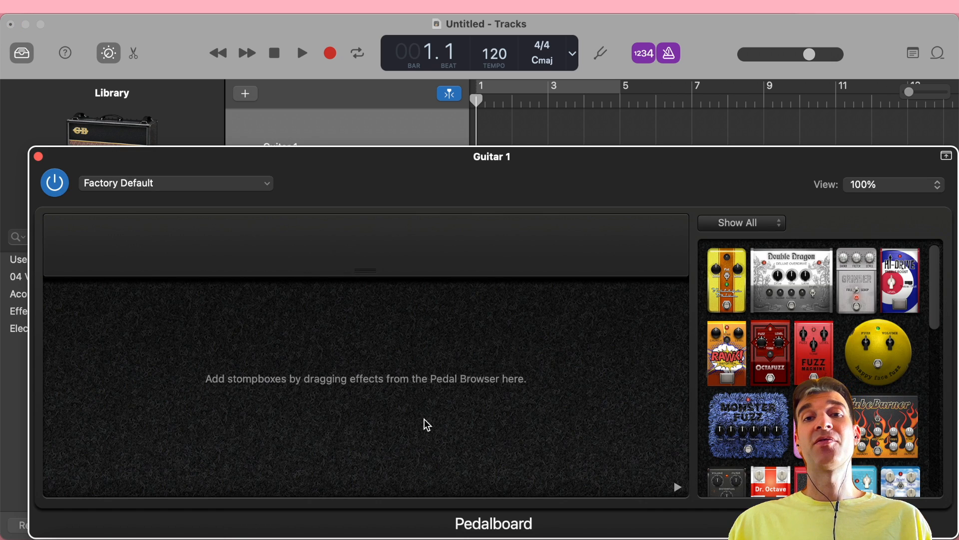
click(744, 229)
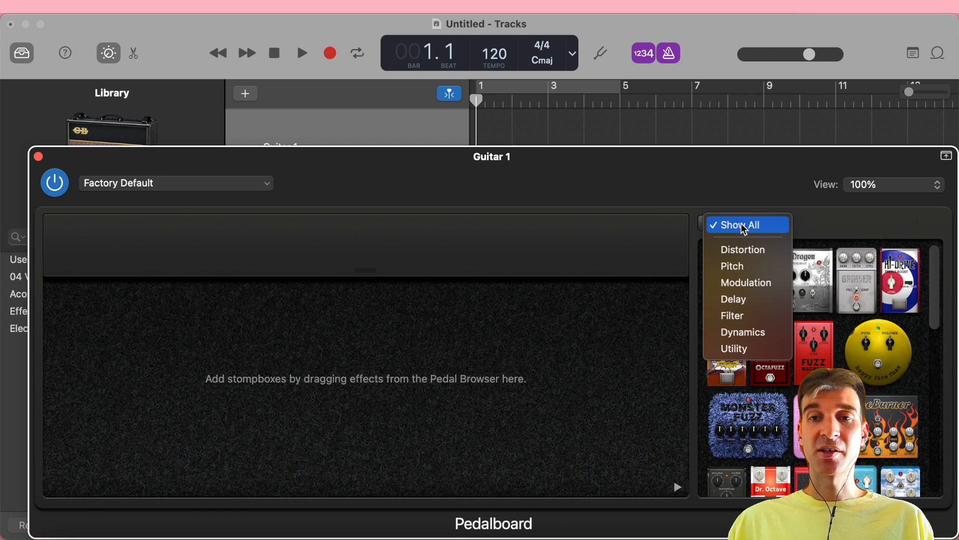
click(746, 283)
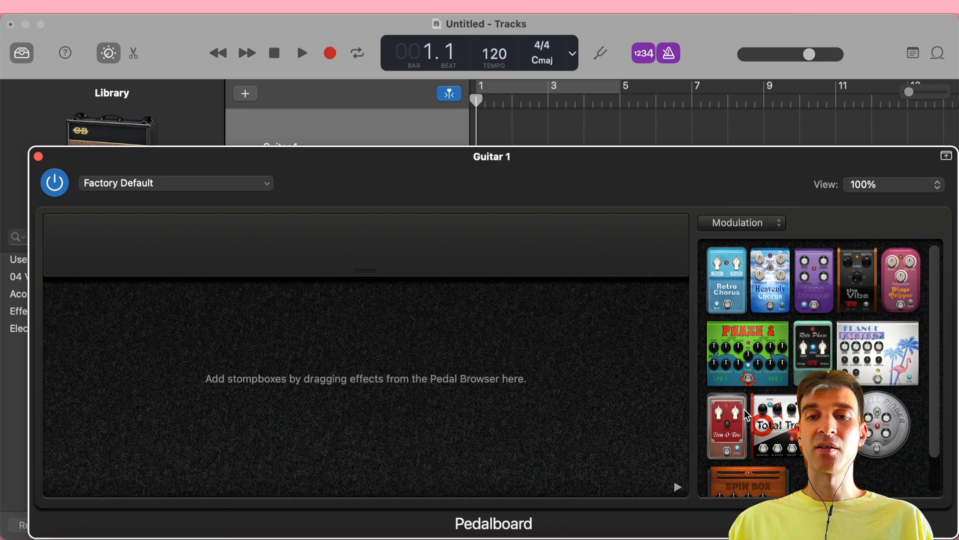
Add the Trem-O-Tone, Robo Flanger and Heavenly Chorus modulation pedals, in that order, to the second Pedalboard
scroll(748, 415, down, 2)
drag(735, 395, 92, 385)
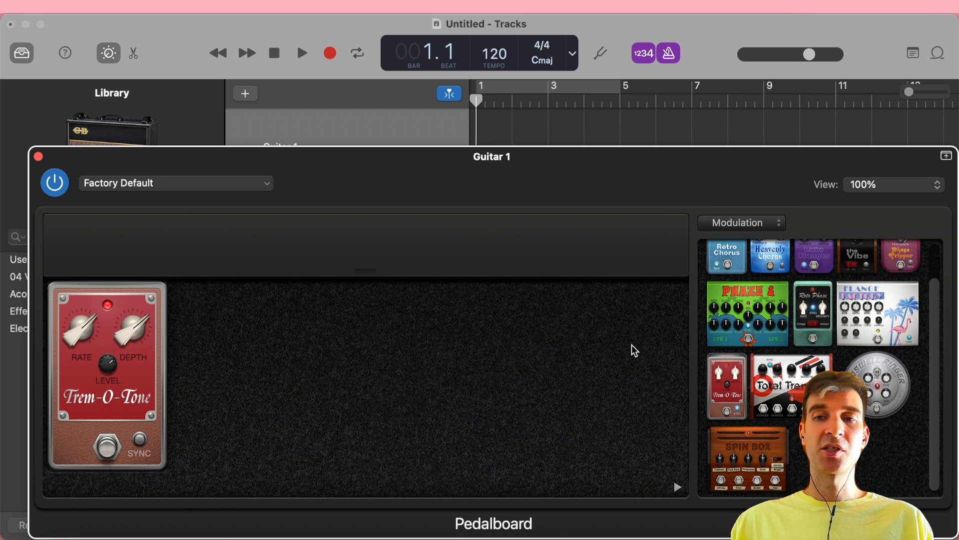
scroll(815, 289, up, 1)
drag(815, 280, 233, 372)
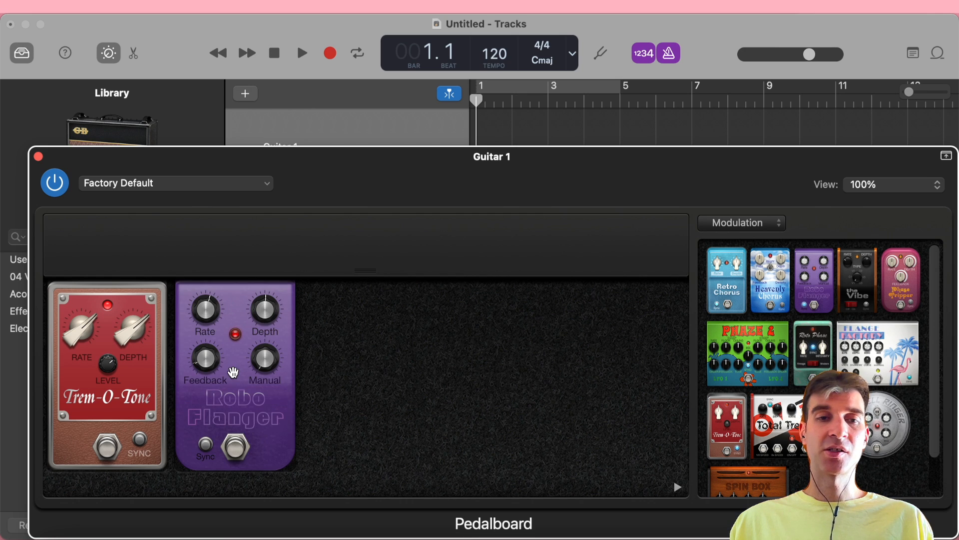
drag(779, 296, 360, 358)
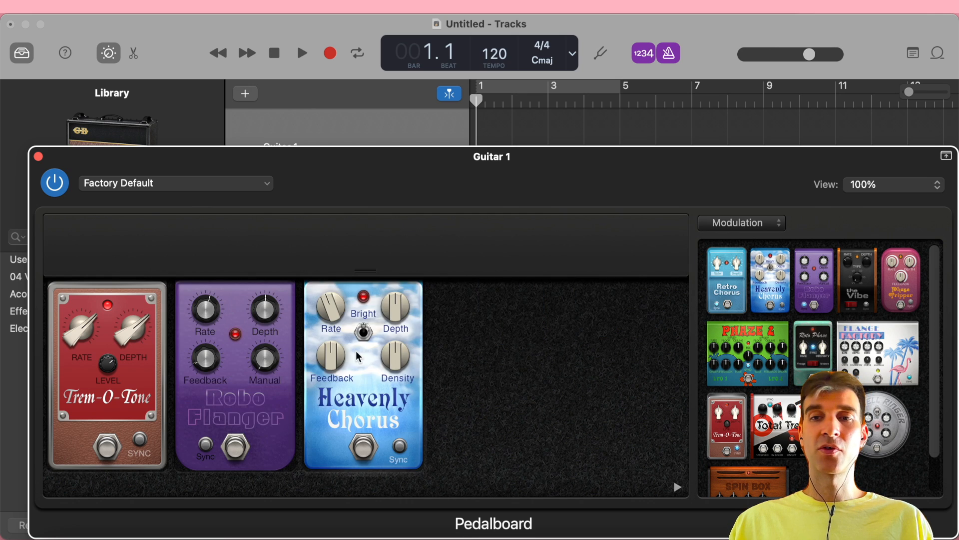
Filter the pedal browser to Delay and add the TieDye Delay and Spring Box after the Heavenly Chorus
click(777, 223)
click(770, 243)
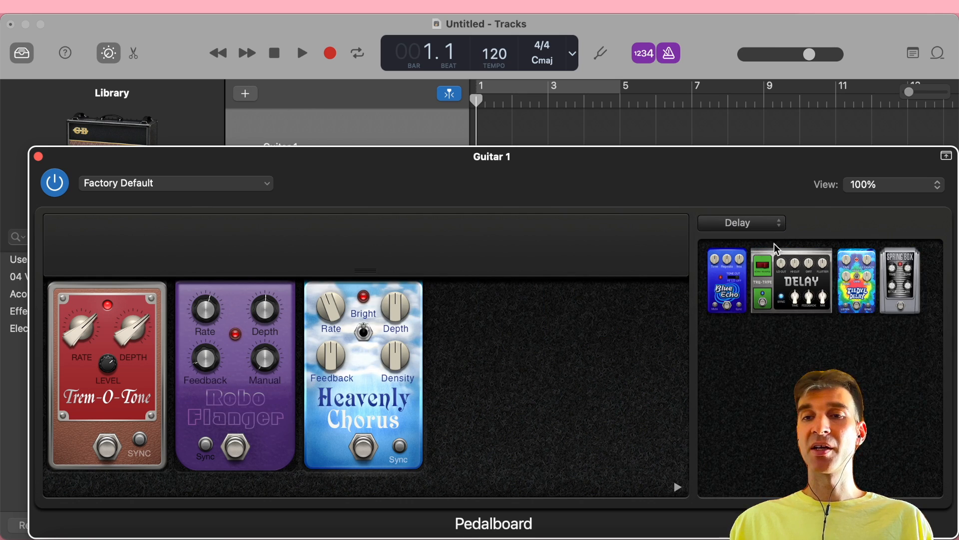
drag(857, 283, 694, 320)
drag(892, 286, 627, 360)
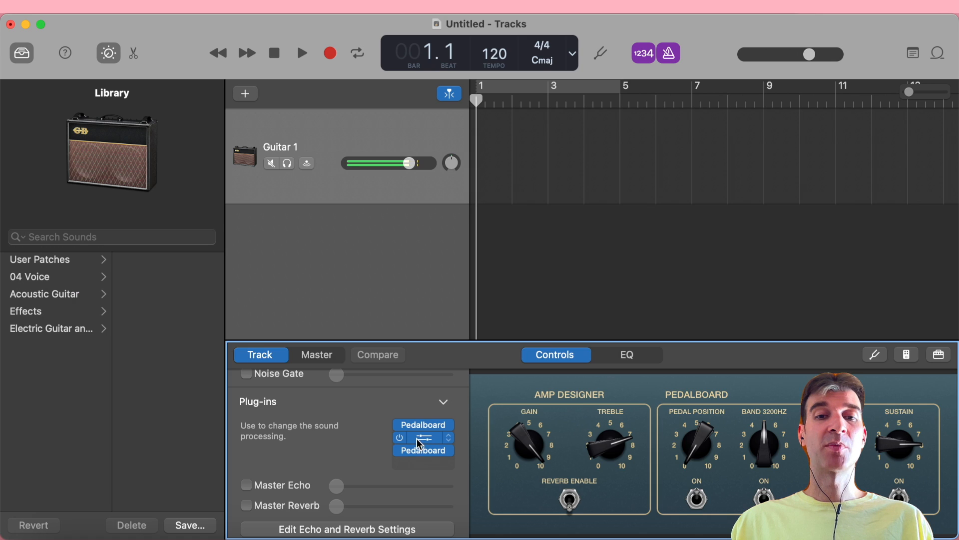
Review the Amp Designer settings and the pedal order of the second Pedalboard, closing each plug-in after viewing
click(420, 440)
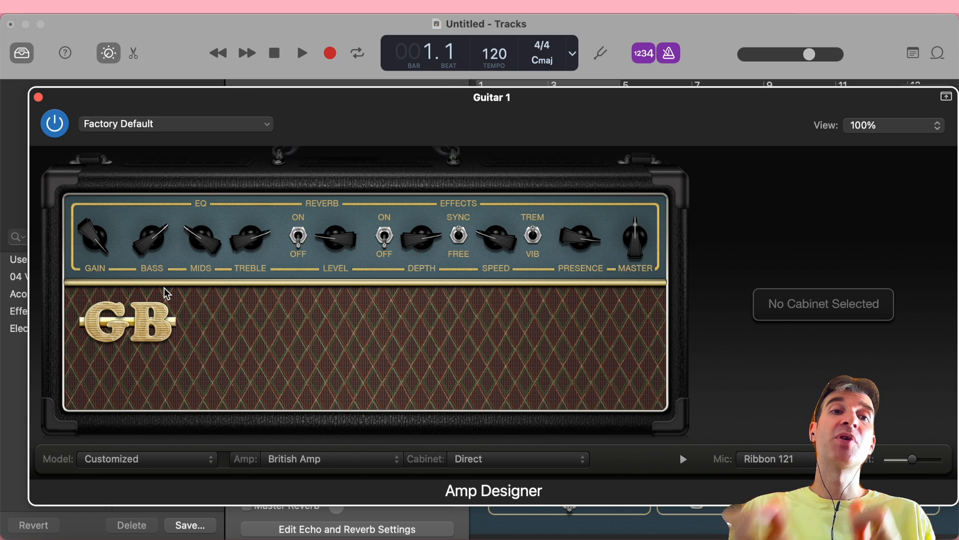
click(38, 97)
click(423, 450)
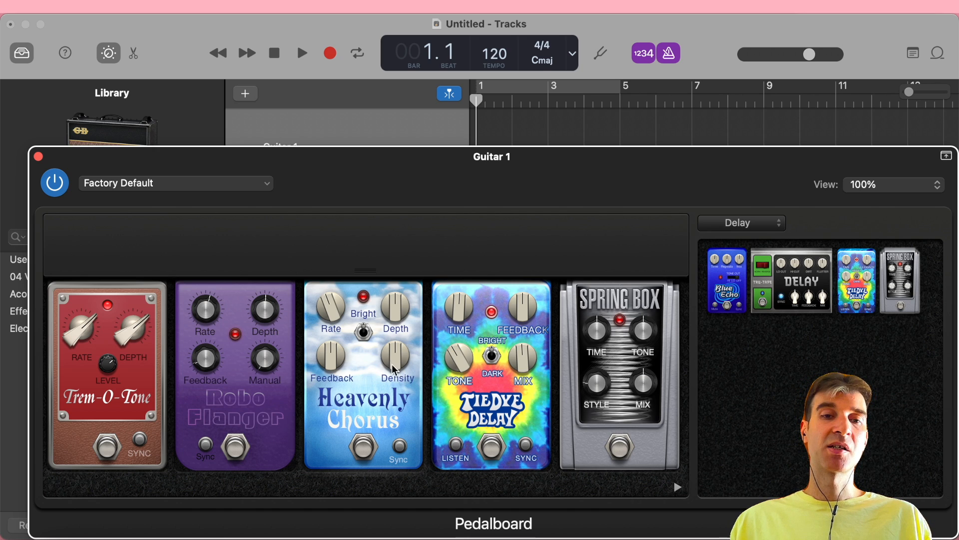
click(39, 156)
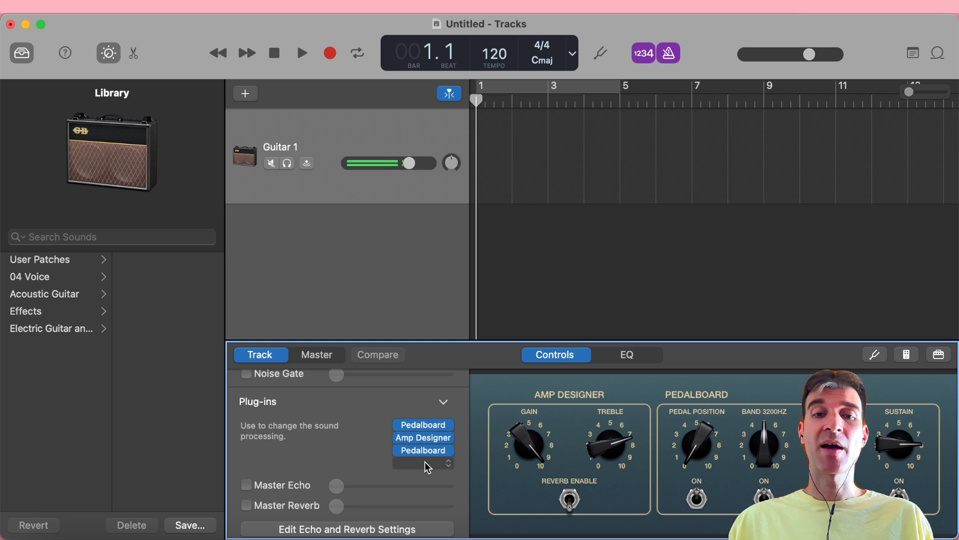
Insert a second Amp Designer after the second Pedalboard and set its amp to Transparent Preamp
click(428, 467)
click(453, 515)
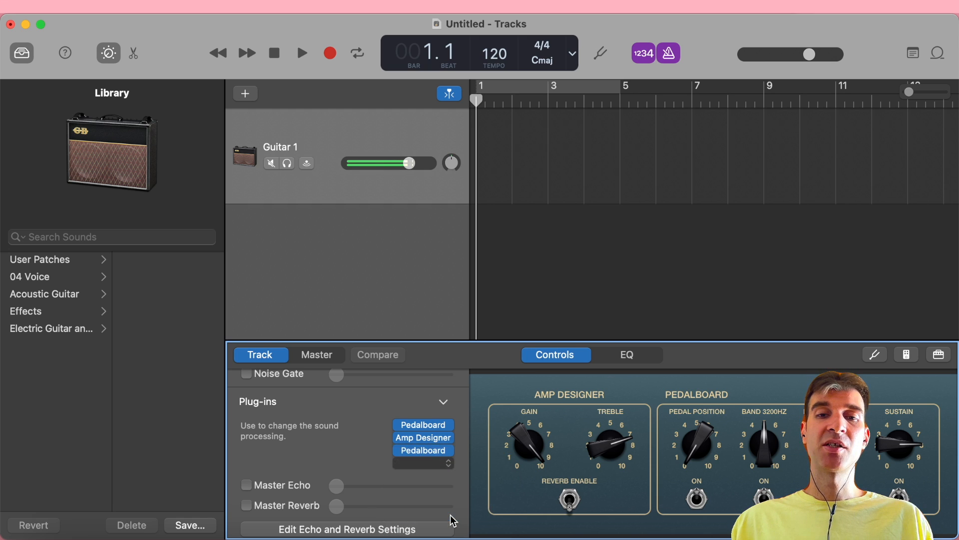
click(324, 437)
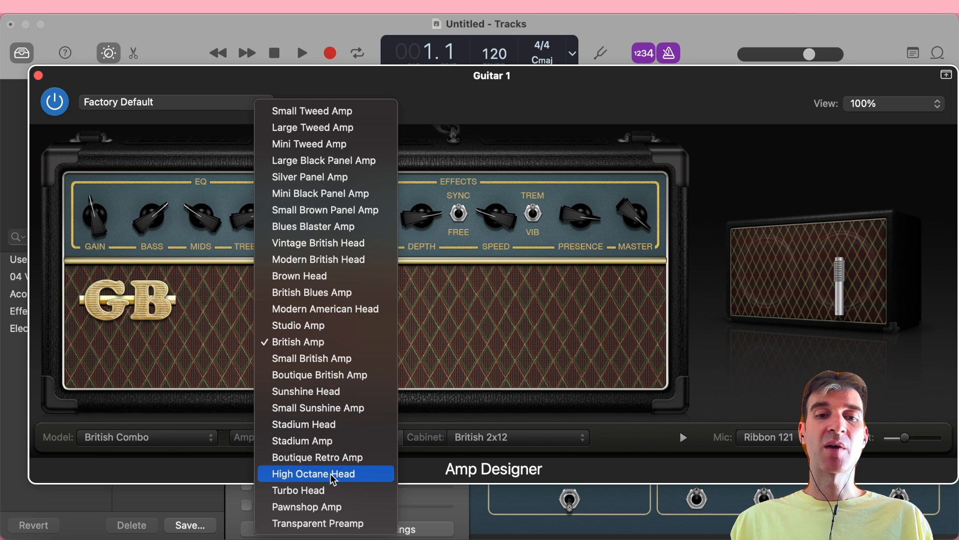
click(320, 524)
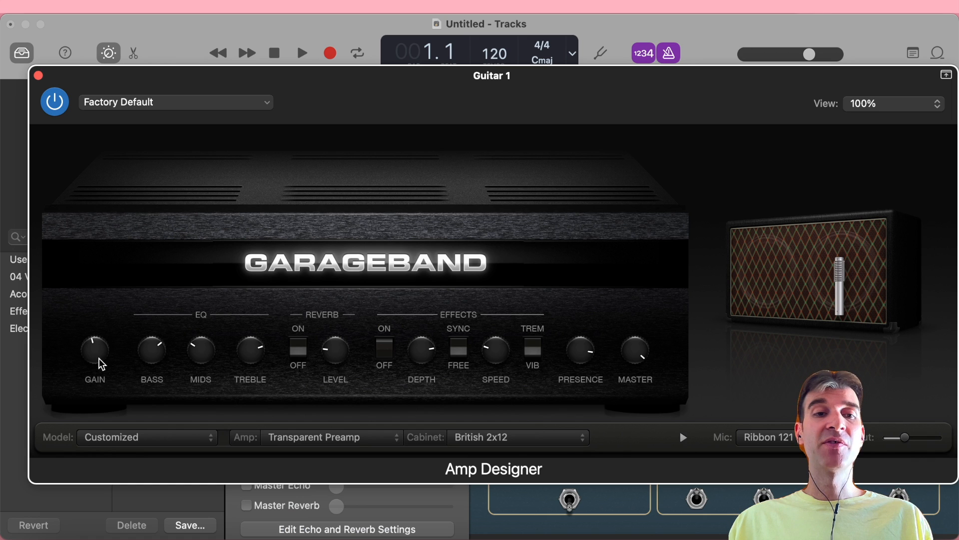
Set the Gain, Bass, Mids, Treble, Presence and Master knobs of the Transparent Preamp to their centre positions
drag(102, 364, 98, 328)
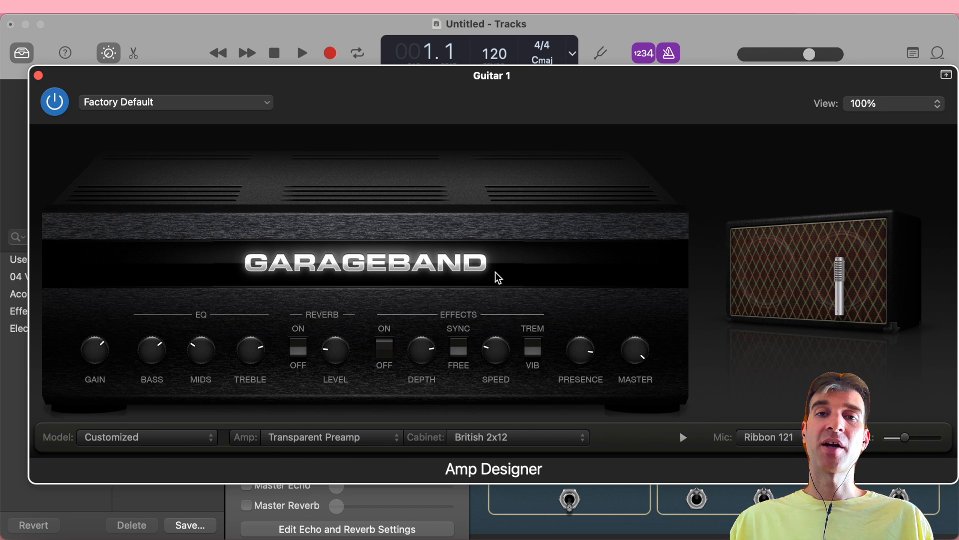
alt+click(95, 360)
alt+click(151, 359)
alt+click(201, 358)
alt+click(251, 358)
alt+click(581, 358)
alt+click(642, 359)
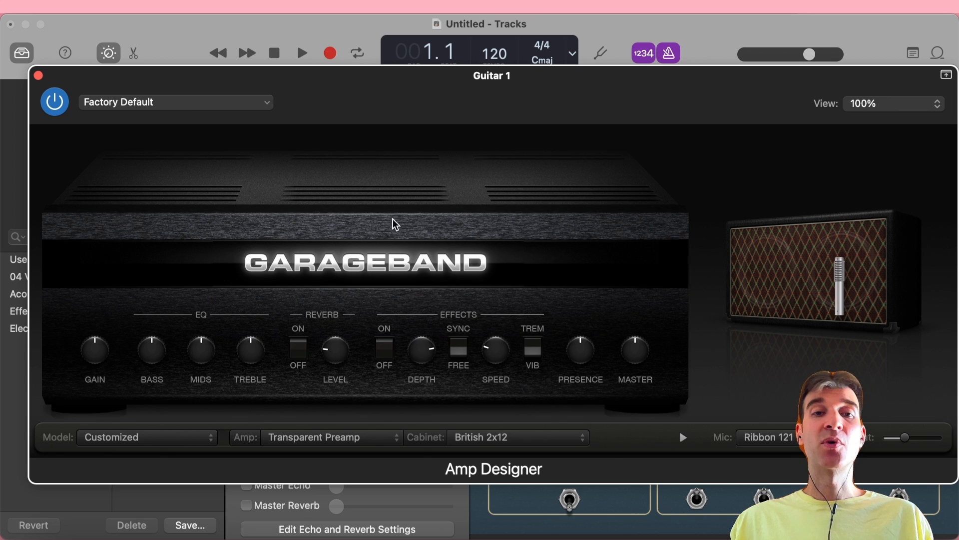
Change the British 2x12 cabinet's microphone to Dynamic 57 and place it off-centre, slightly farther from the speaker
mouse_move(814, 262)
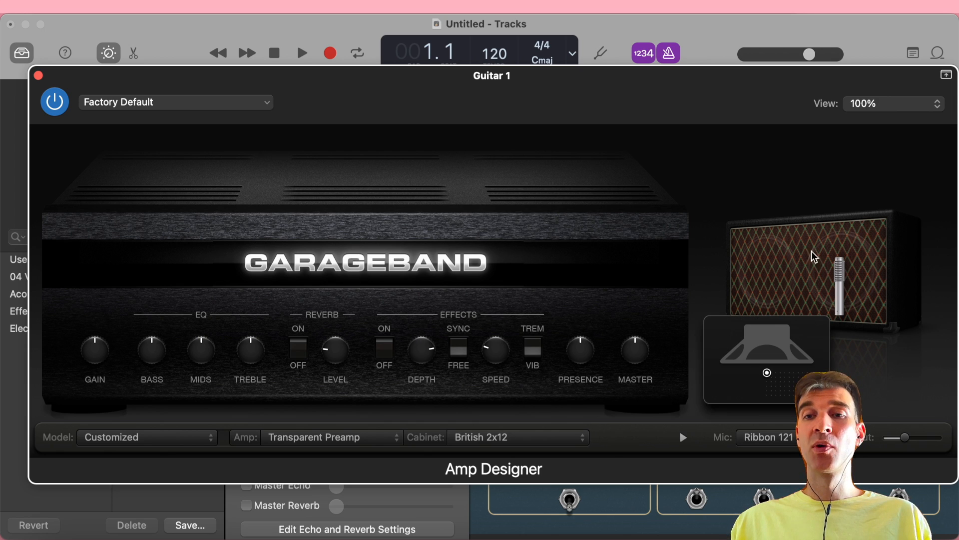
click(784, 438)
click(791, 393)
mouse_move(767, 375)
mouse_down()
mouse_move(766, 400)
mouse_move(789, 386)
mouse_up()
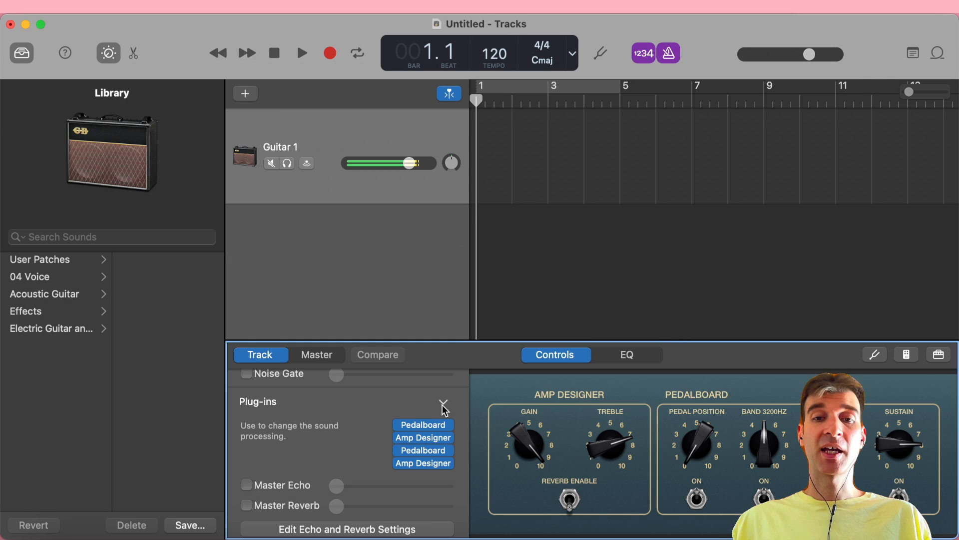
Review all four plug-ins in chain order, including the pedals, amp settings and the second Amp Designer's microphone placement
click(424, 424)
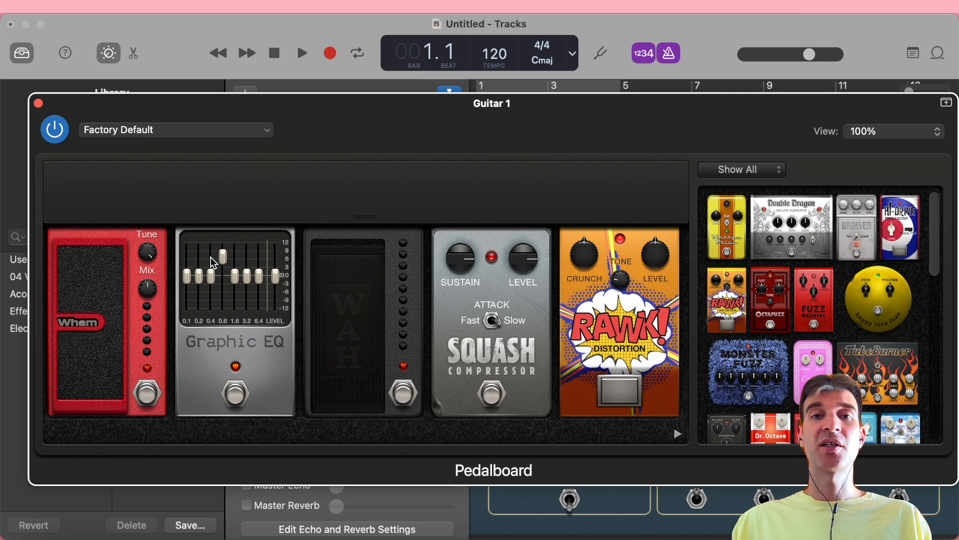
click(39, 104)
click(423, 439)
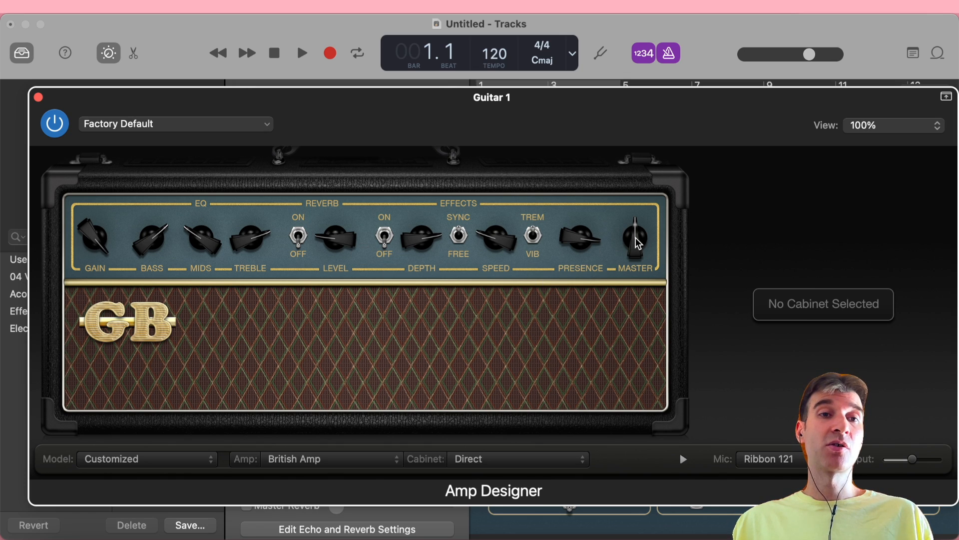
click(39, 97)
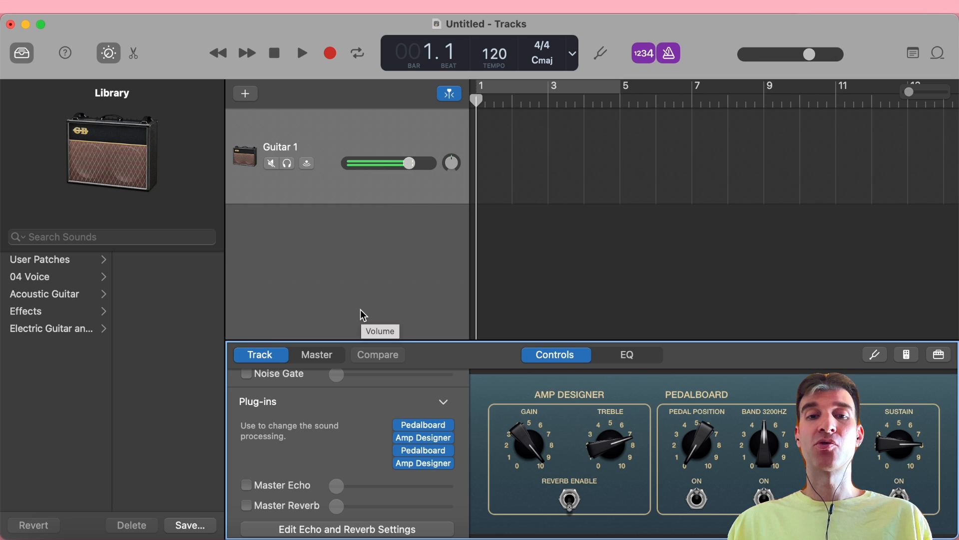
click(423, 450)
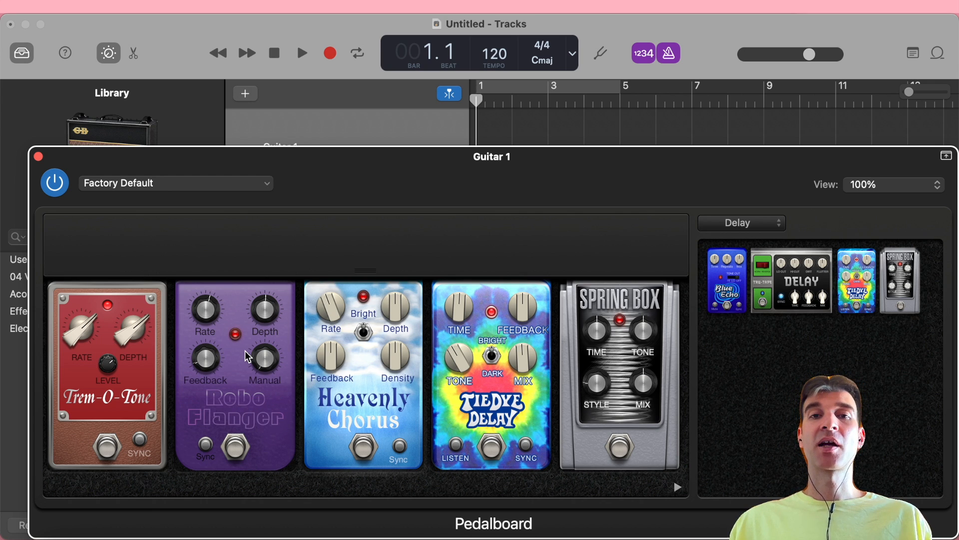
click(38, 156)
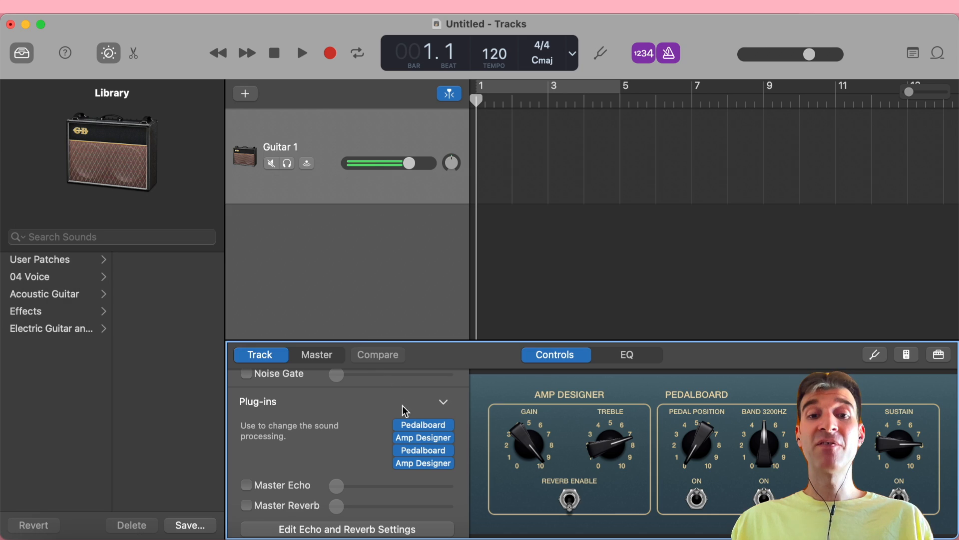
click(429, 464)
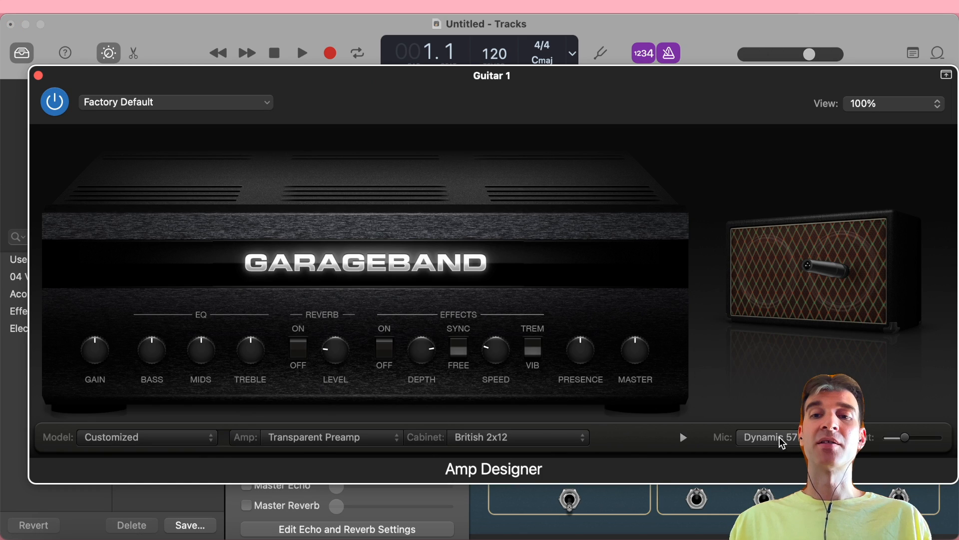
mouse_move(802, 317)
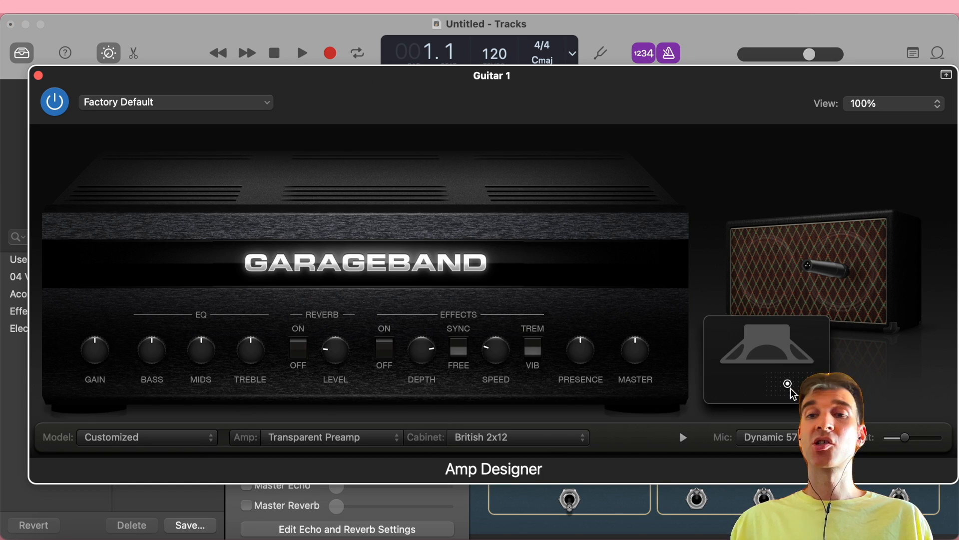
click(38, 76)
Lower the Gain knob of the first Amp Designer to about 8 and close the plug-in
mouse_move(429, 454)
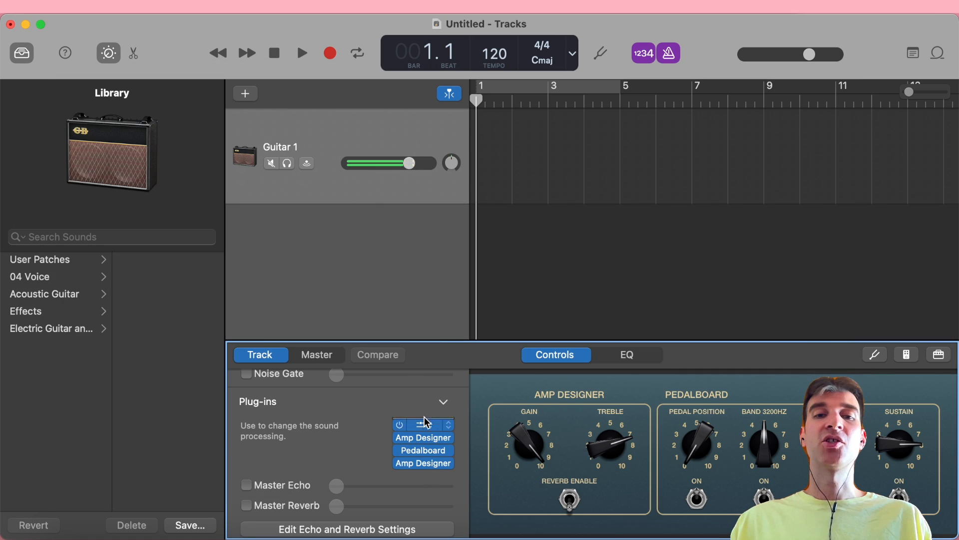
click(423, 463)
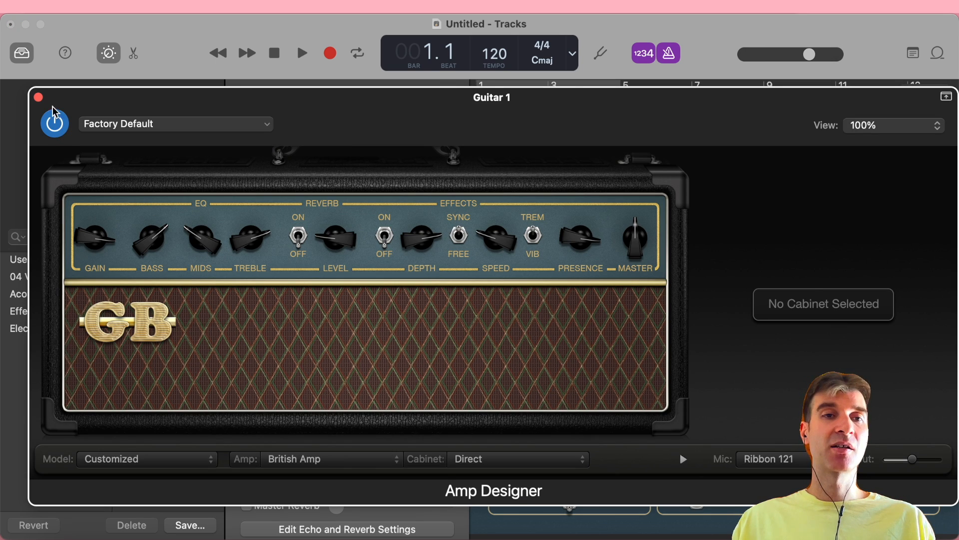
click(39, 97)
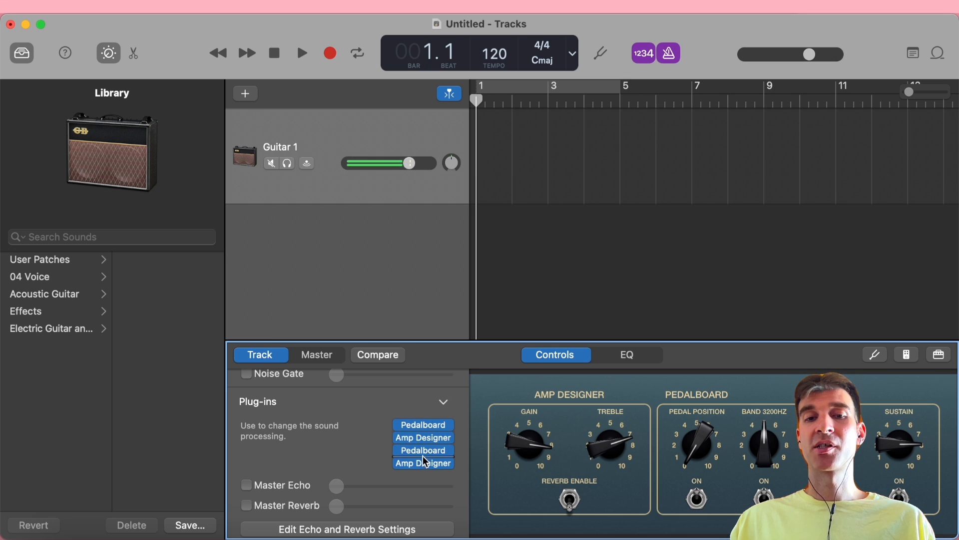
Compare the cabinet settings of the two Amp Designers and recheck the pedals in both Pedalboards, closing each plug-in
click(423, 438)
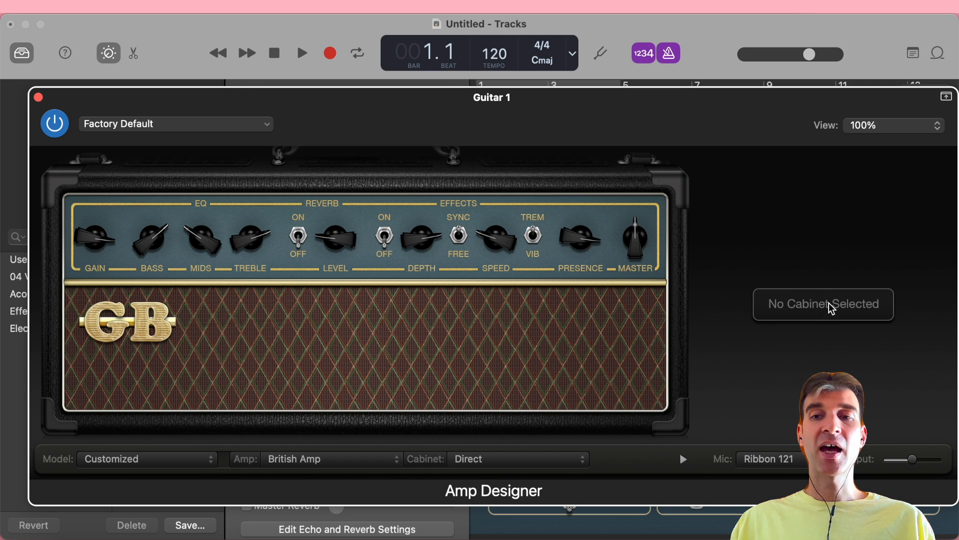
click(38, 97)
click(424, 463)
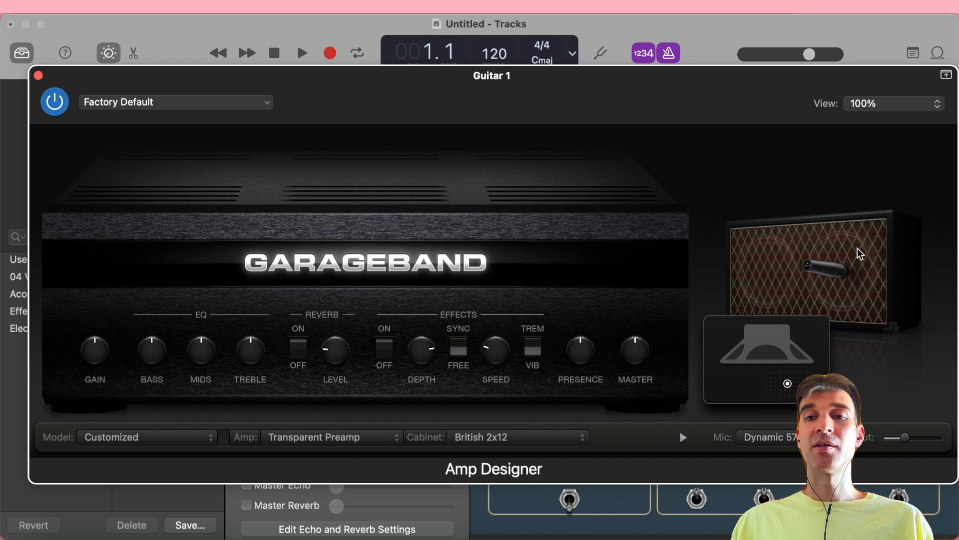
click(38, 76)
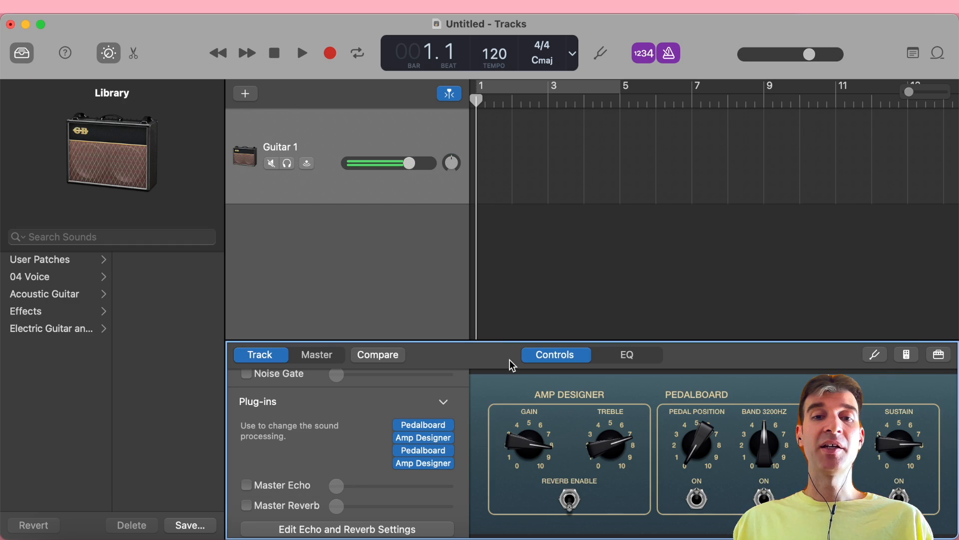
click(424, 449)
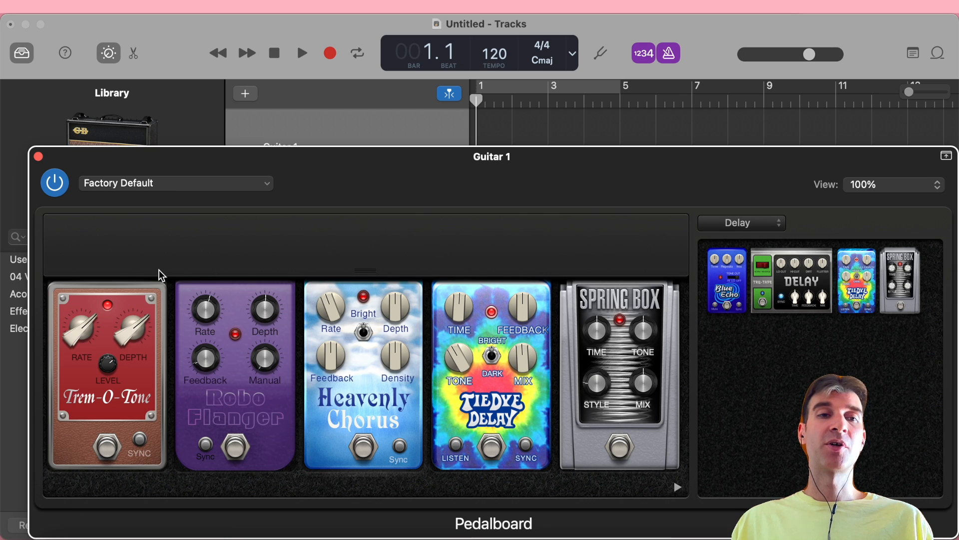
click(38, 157)
click(429, 428)
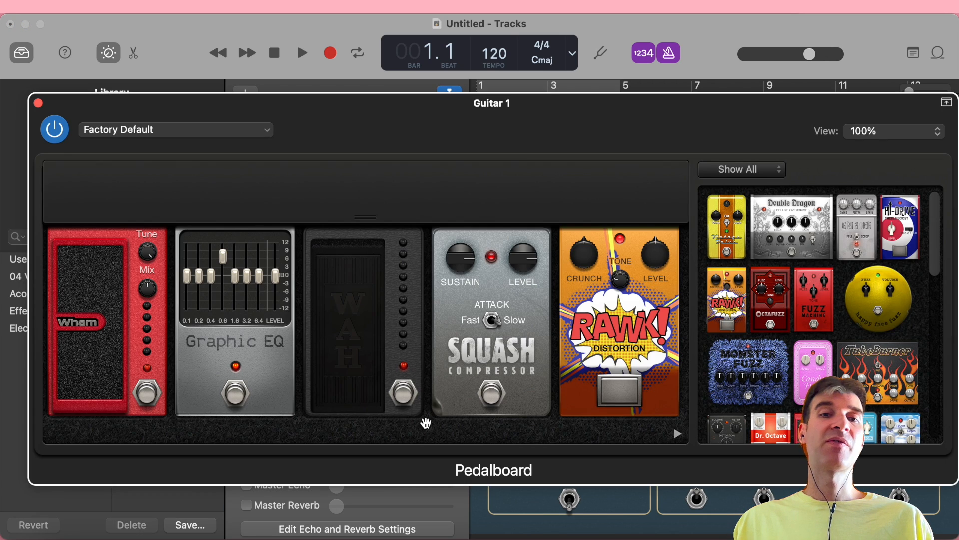
click(38, 103)
click(427, 449)
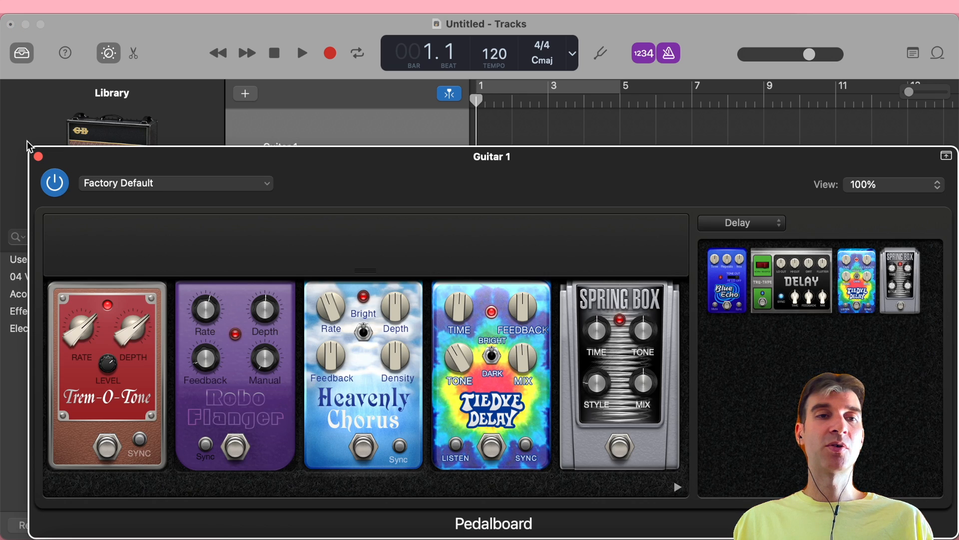
click(38, 157)
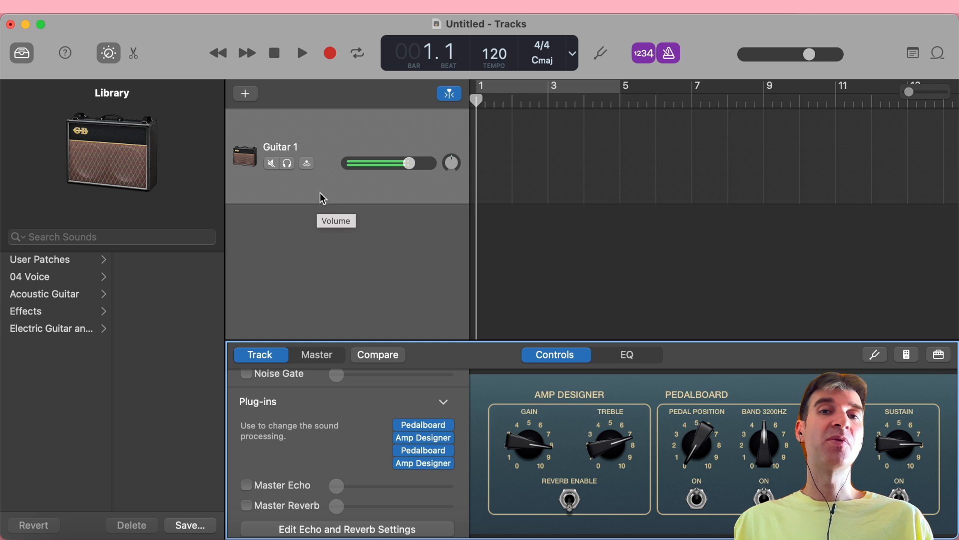